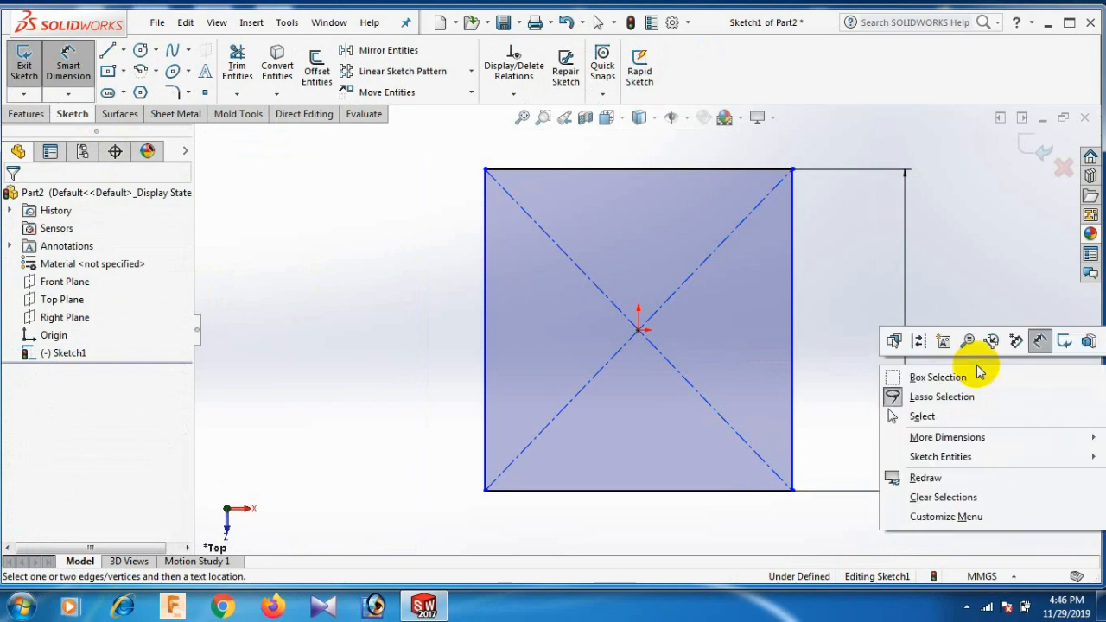
# Leave dimensioning and make the right and bottom edges of the rectangle equal in length.
pyautogui.click(942, 421)
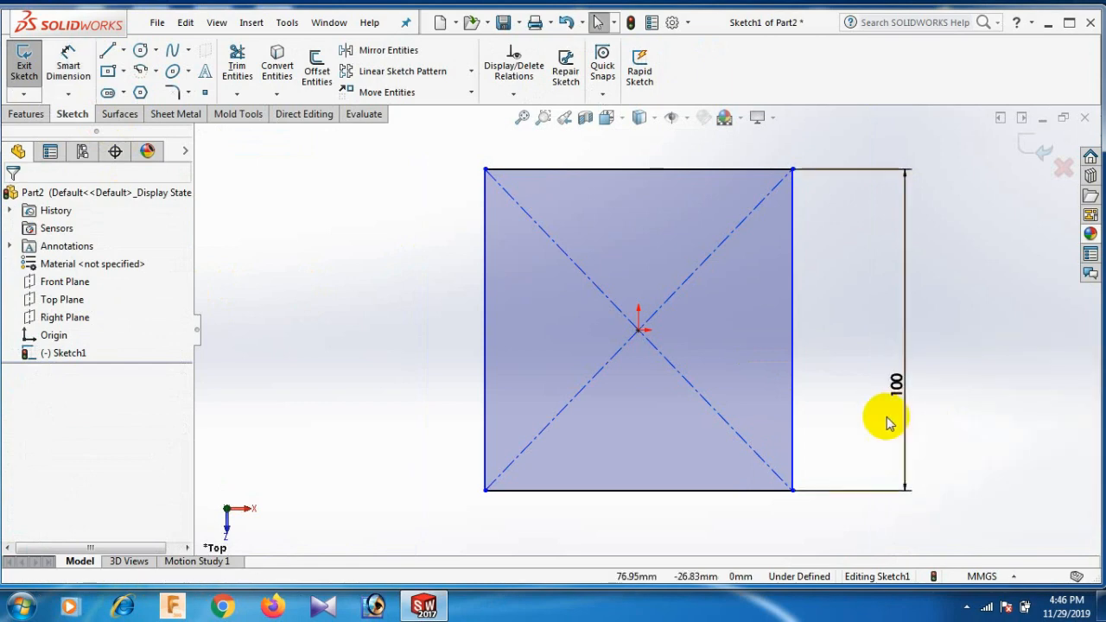
pyautogui.click(792, 416)
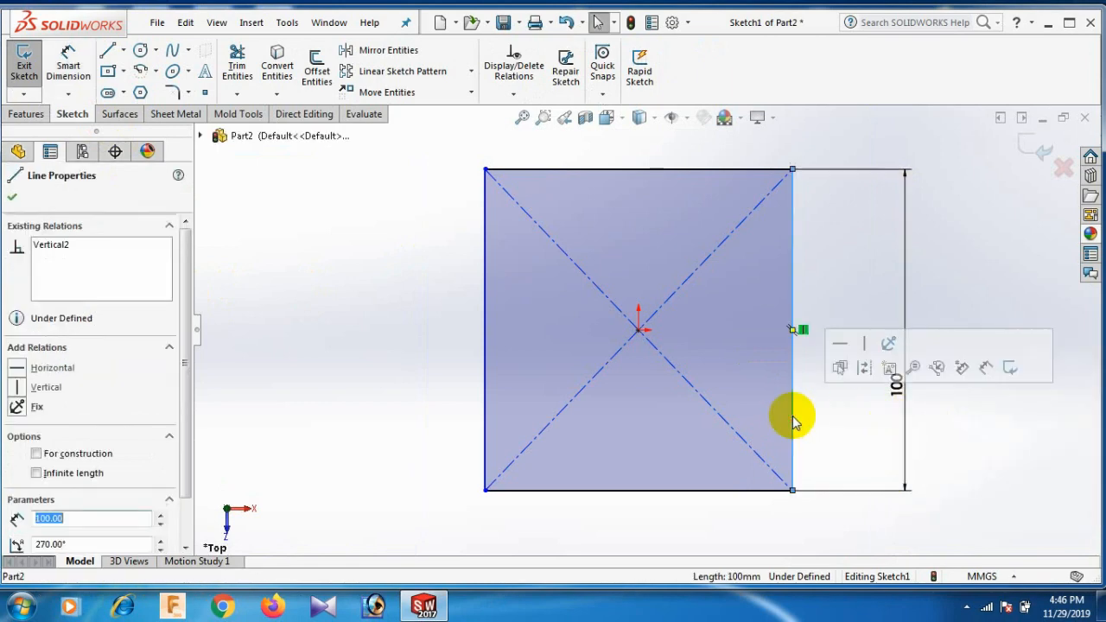
pyautogui.keyDown('ctrl'); pyautogui.click(700, 491); pyautogui.keyUp('ctrl')
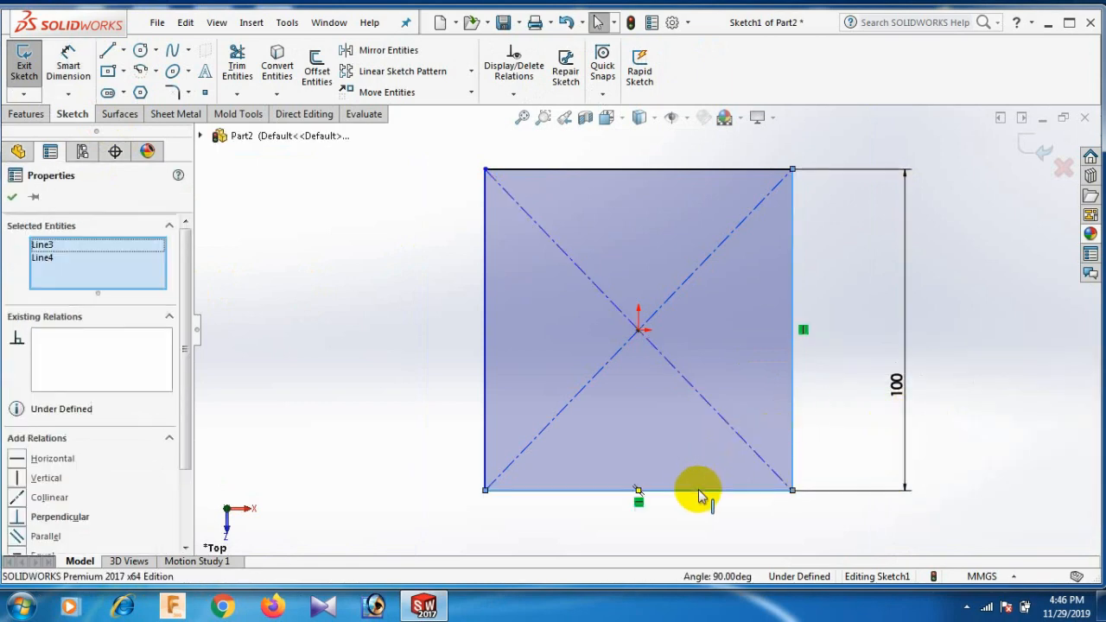
pyautogui.click(18, 556)
pyautogui.click(346, 326)
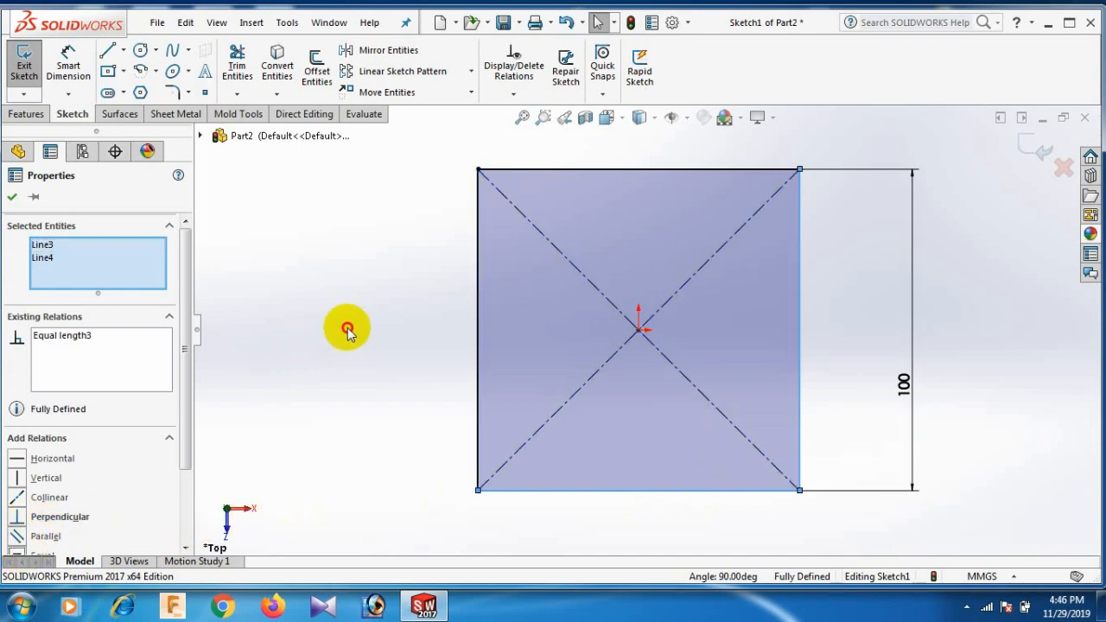
# Create a 1 mm thick sheet metal base flange from the square sketch.
pyautogui.press('space')
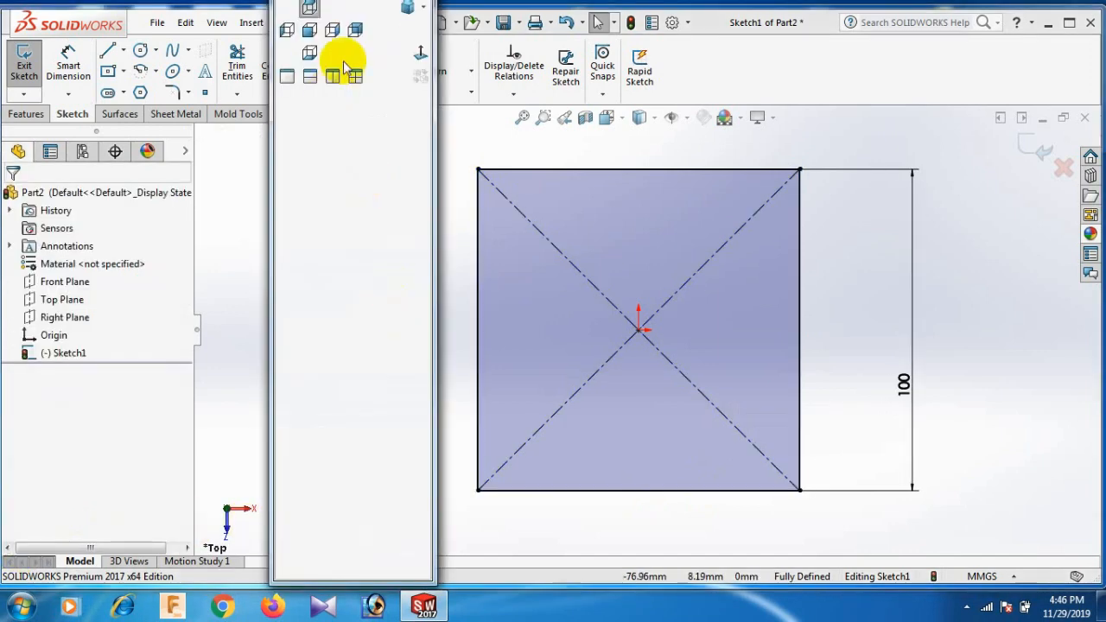
pyautogui.click(405, 8)
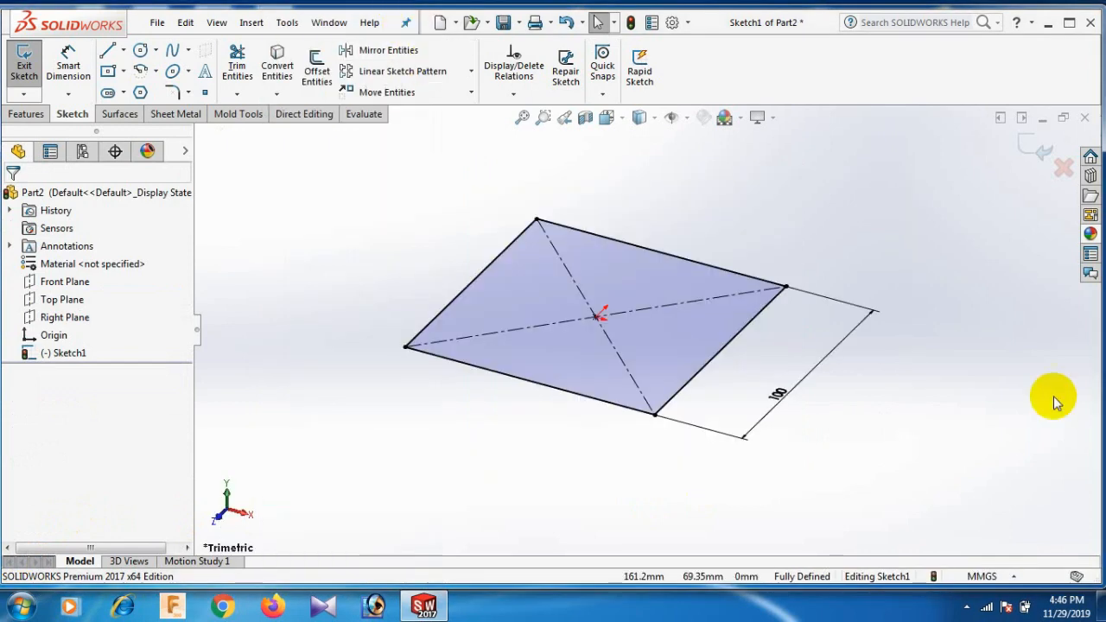
pyautogui.click(13, 117)
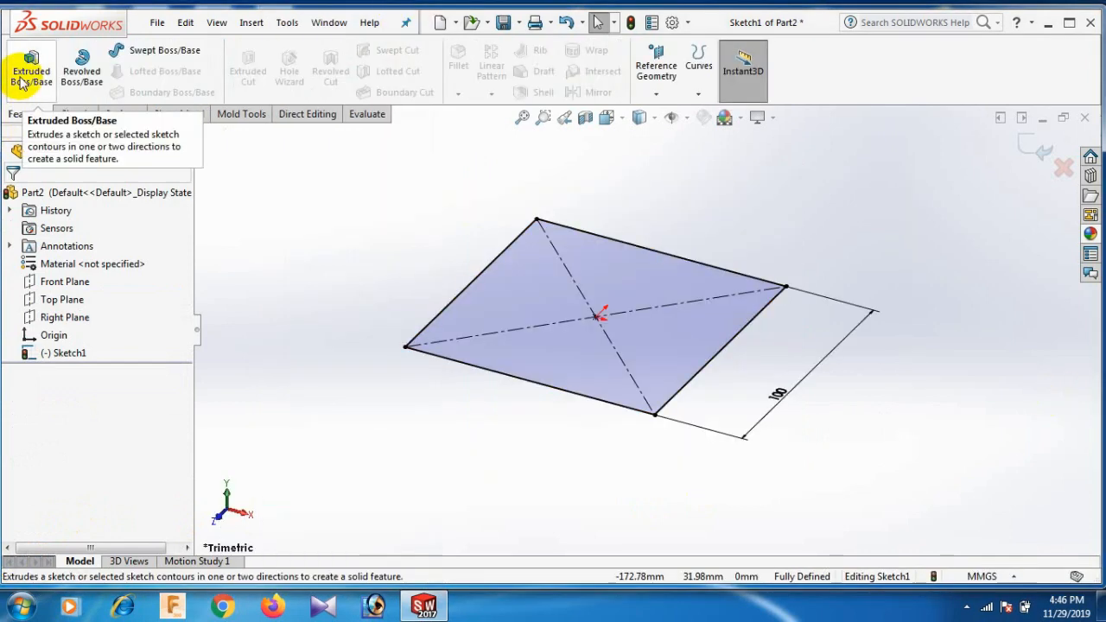
pyautogui.click(185, 115)
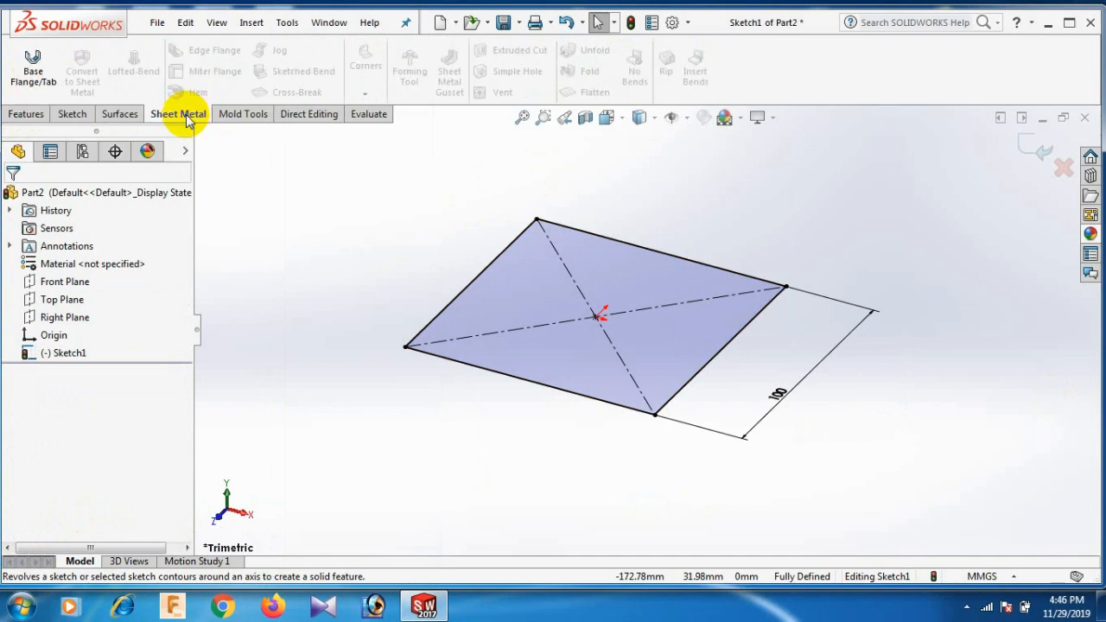
pyautogui.click(35, 70)
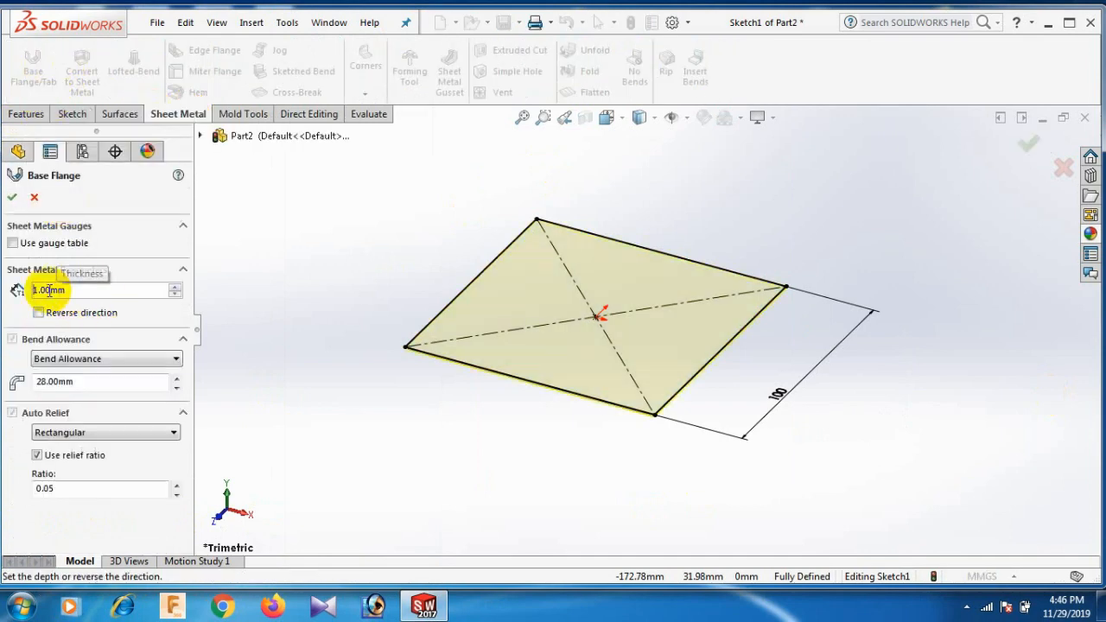
pyautogui.click(11, 200)
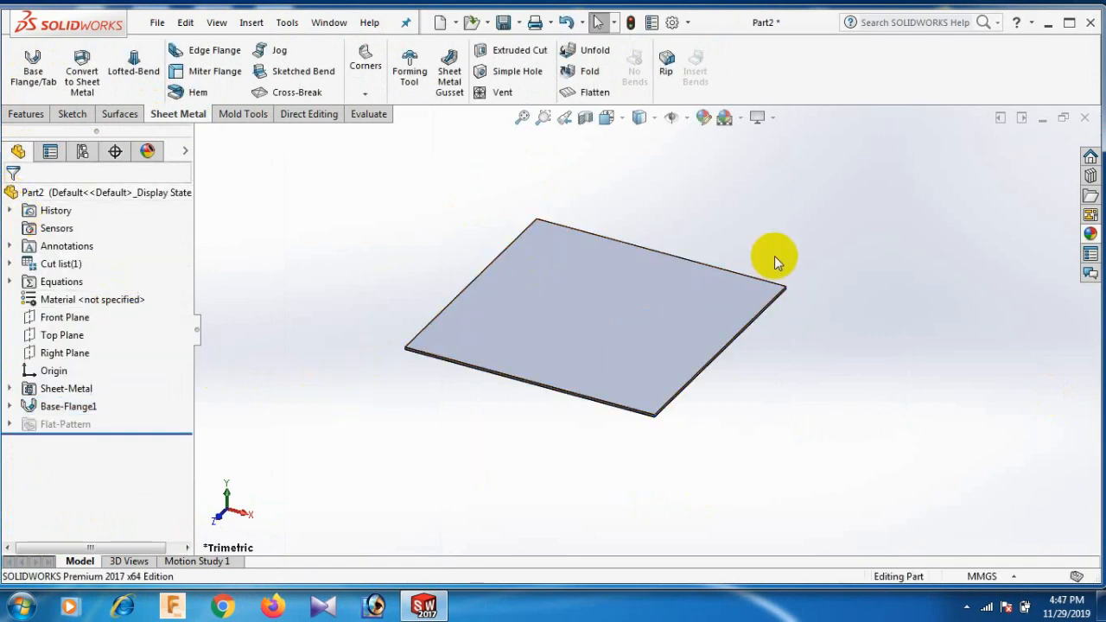
# Start a miter flange with its profile sketch on the plate's thin front face, viewed straight on.
pyautogui.click(218, 73)
pyautogui.scroll(-5, 446, 335)
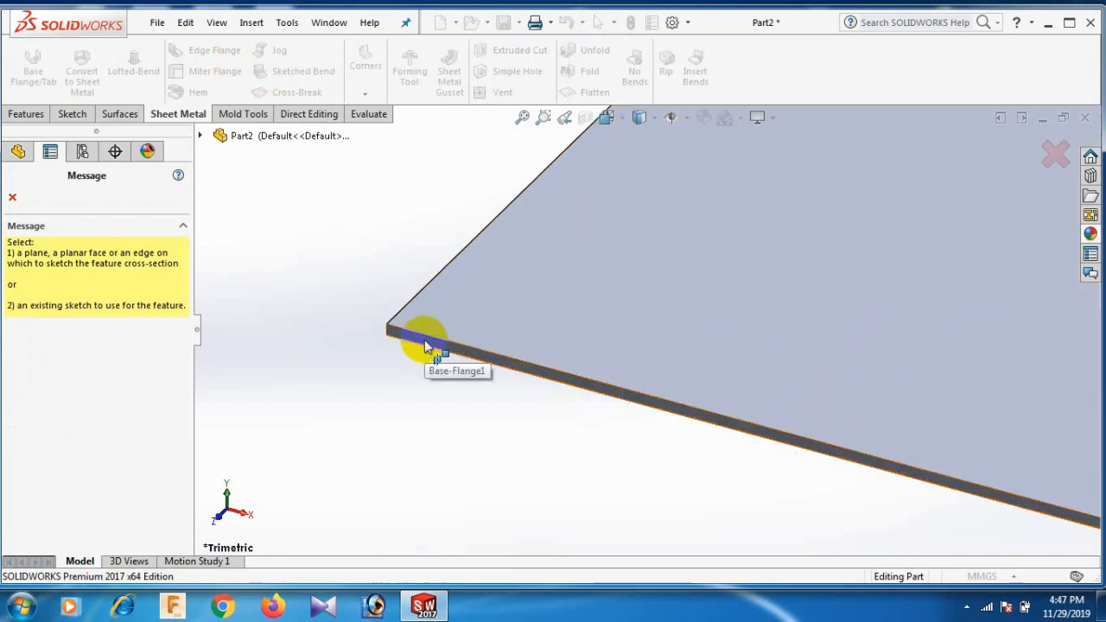
pyautogui.click(424, 344)
pyautogui.press('space')
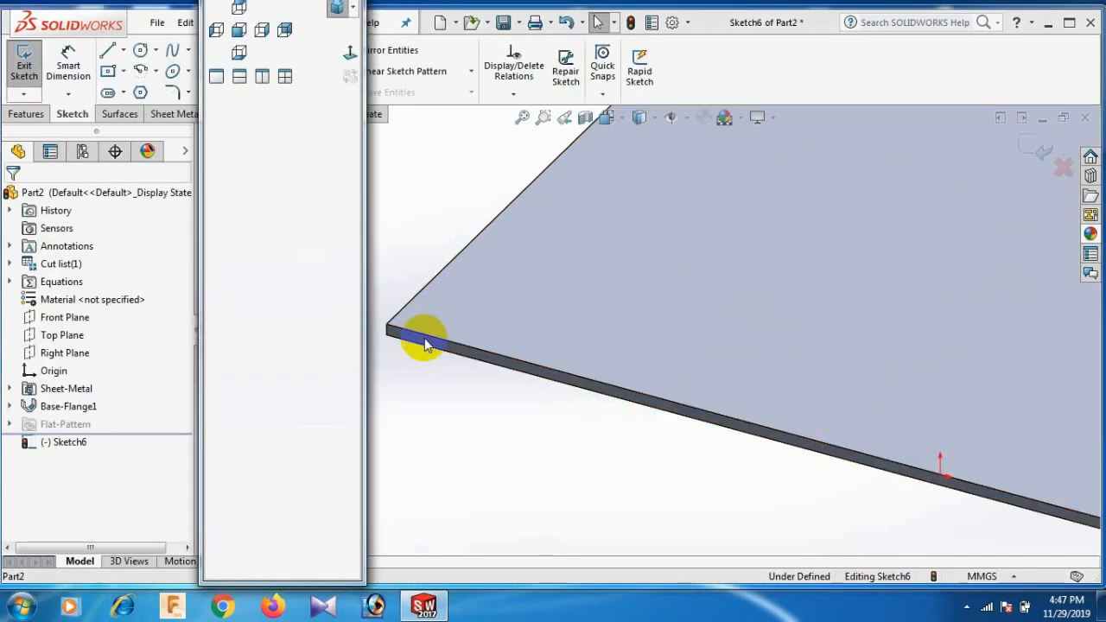
pyautogui.click(351, 50)
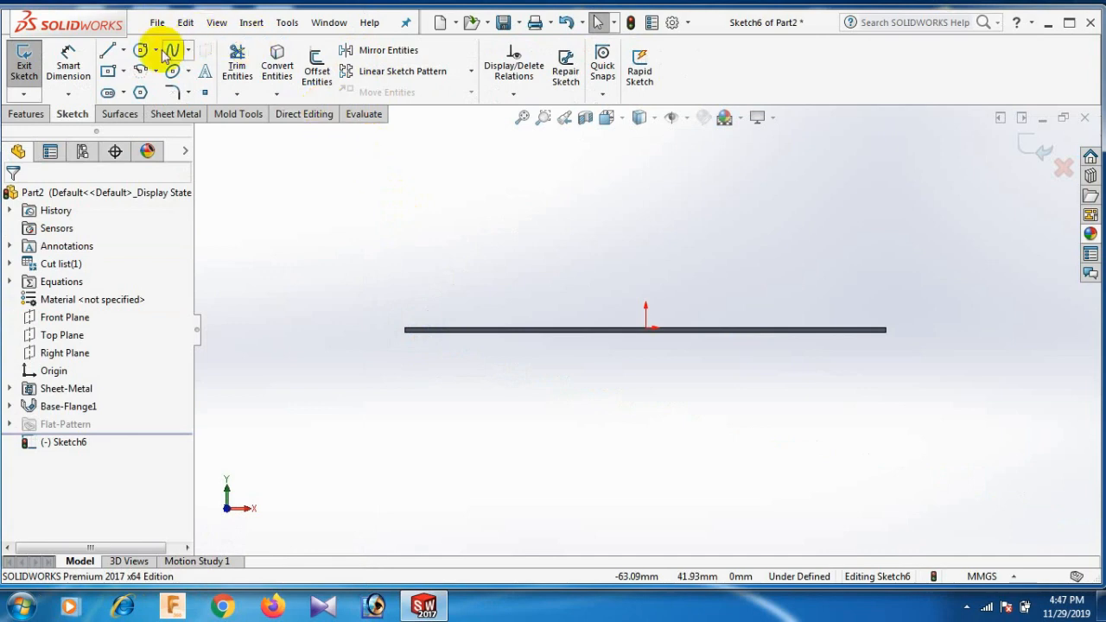
# Sketch a vertical line about 5.8 mm up from the plate's upper-left corner and a horizontal line about 1.4 mm outward from its top.
pyautogui.click(107, 50)
pyautogui.scroll(-2, 394, 332)
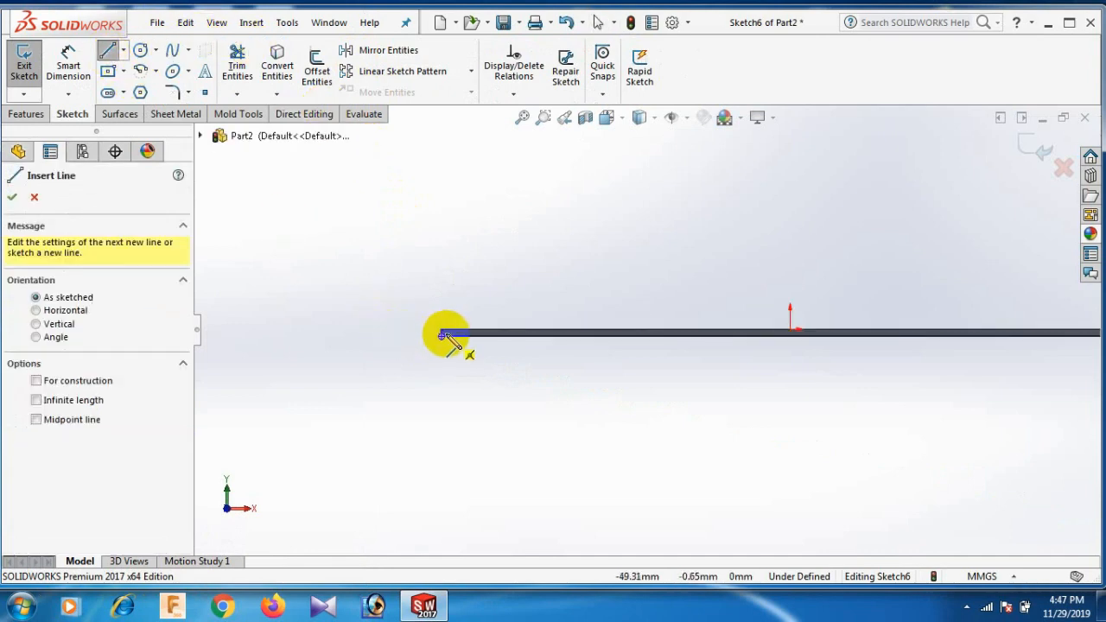
pyautogui.scroll(-5, 467, 339)
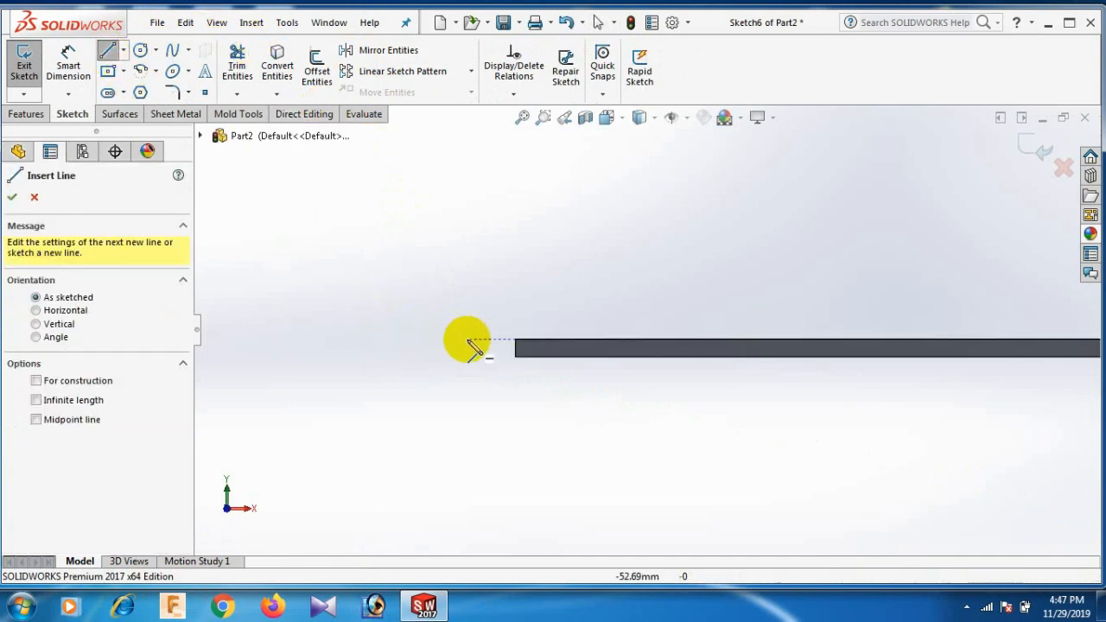
pyautogui.click(577, 334)
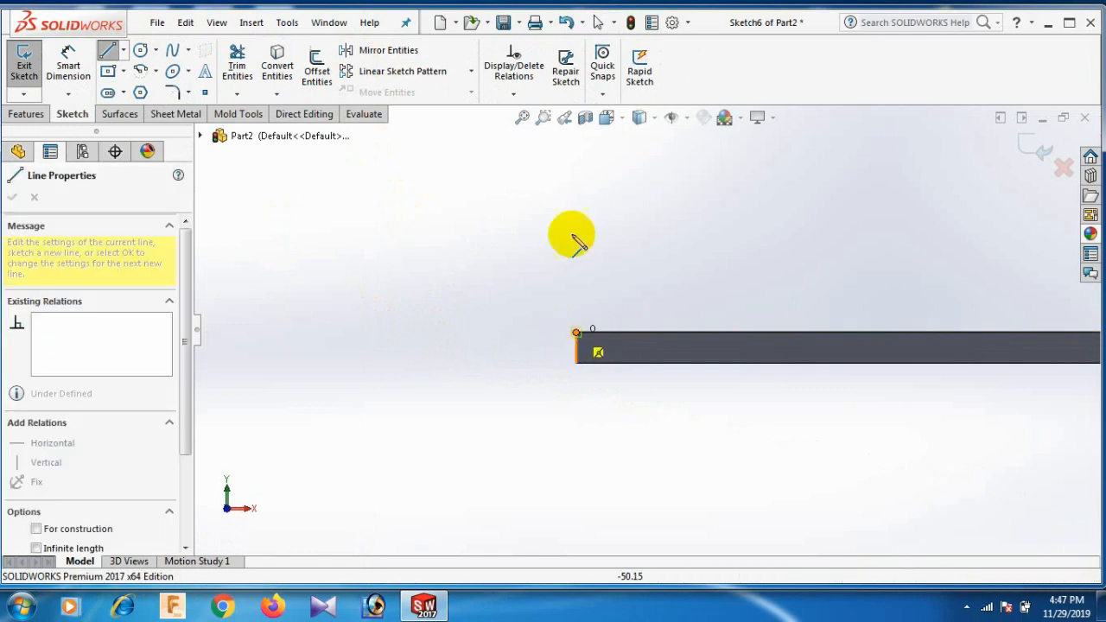
pyautogui.click(535, 152)
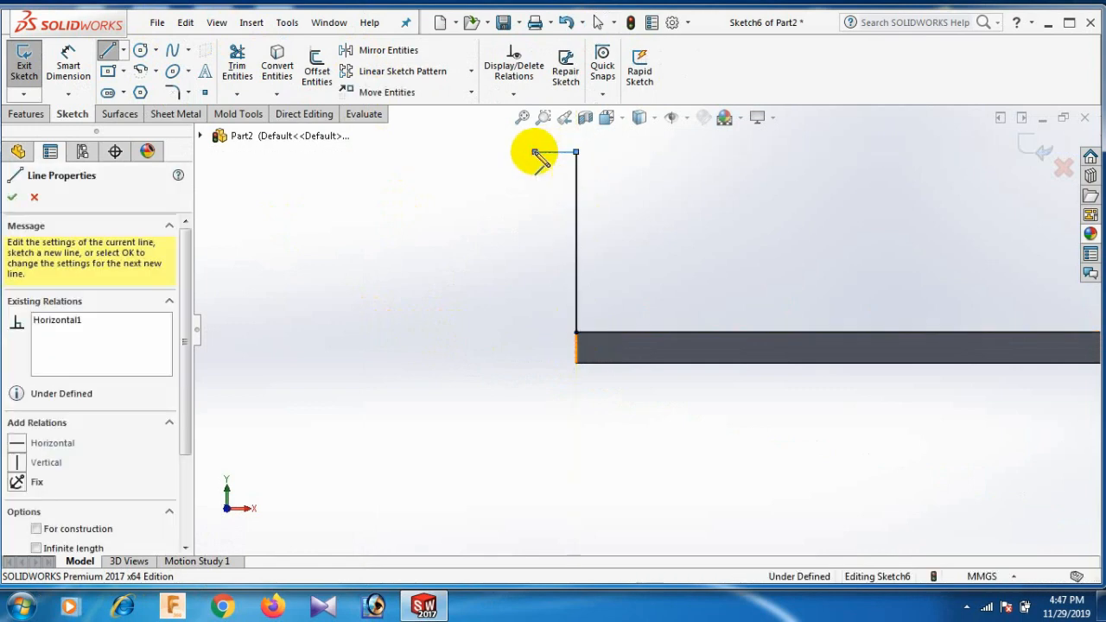
pyautogui.rightClick(534, 153)
pyautogui.click(563, 165)
# Dimension the vertical profile line to 99 mm.
pyautogui.moveTo(500, 321); pyautogui.dragTo(512, 227, button='right')
pyautogui.click(577, 259)
pyautogui.click(652, 259)
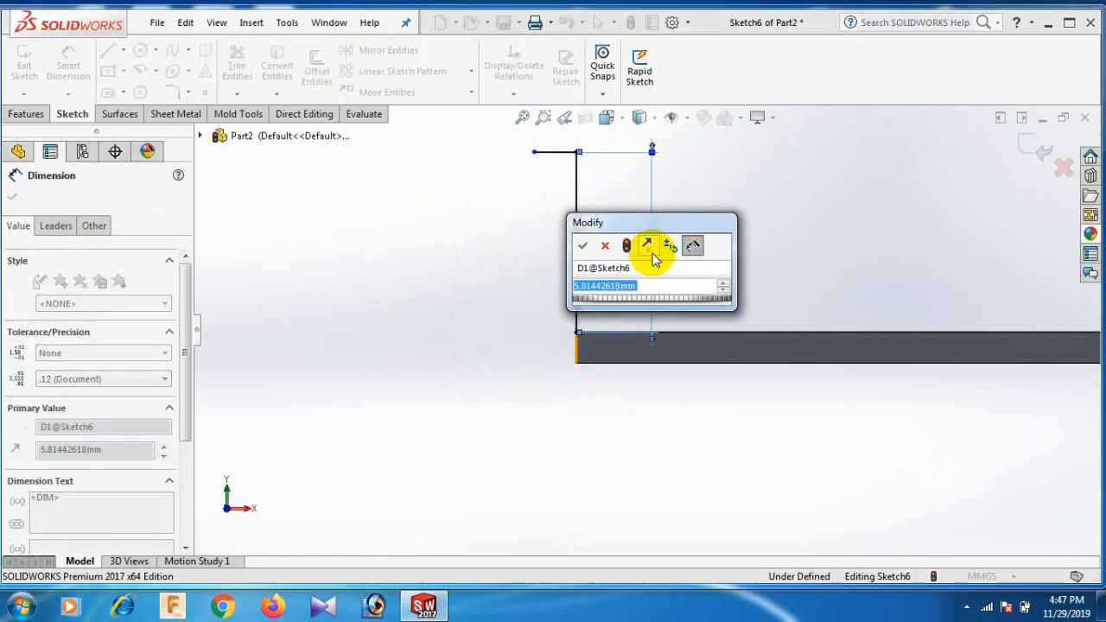
pyautogui.write('99')
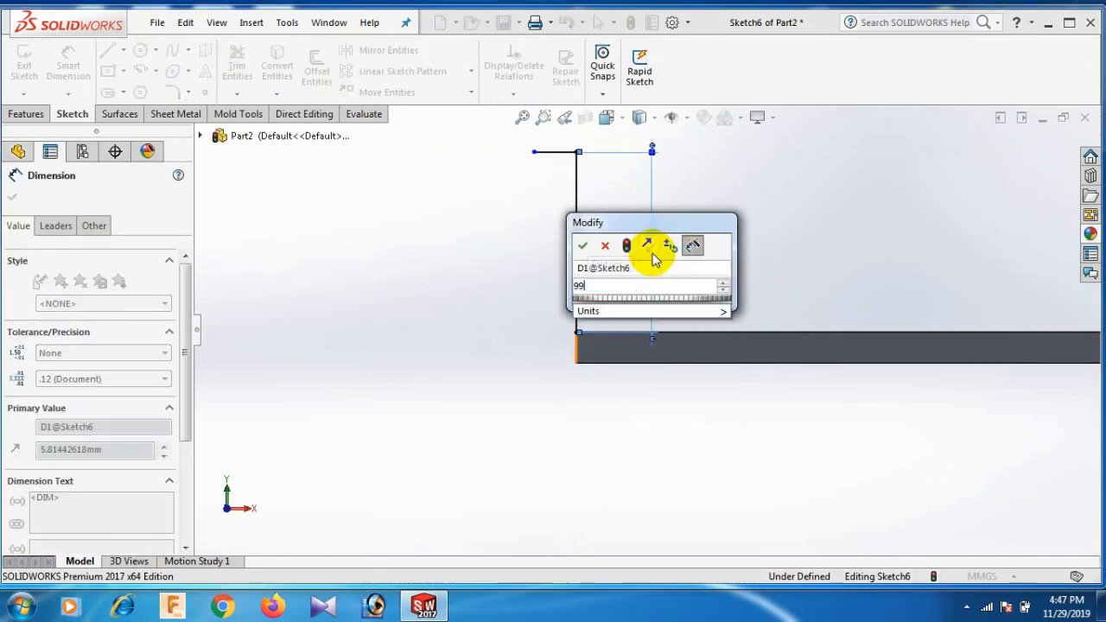
pyautogui.press('Return')
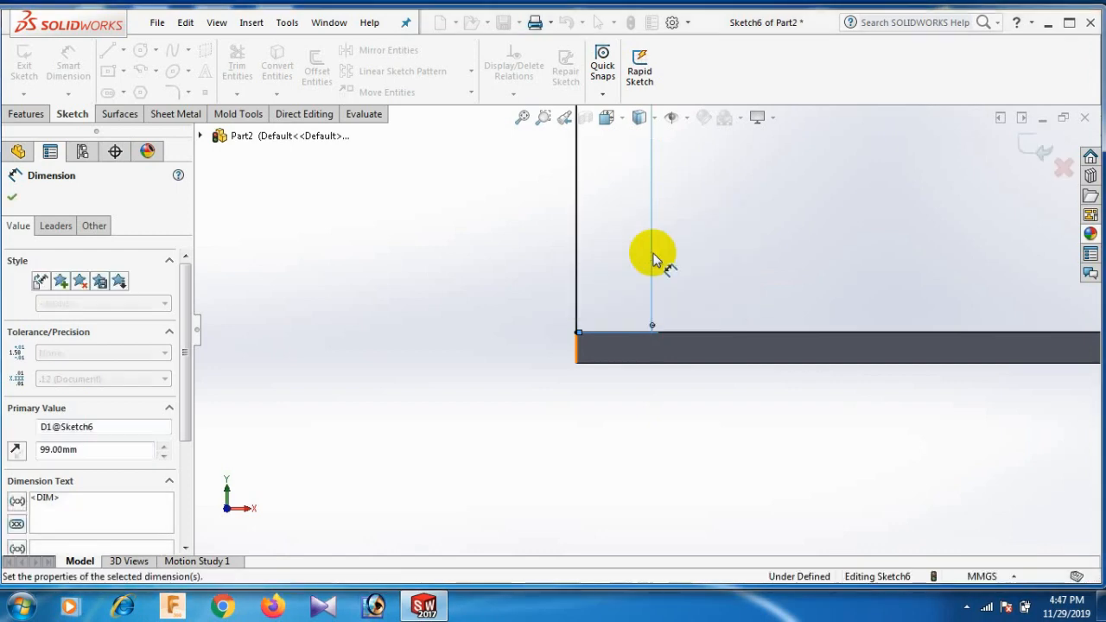
# Dimension the short horizontal profile line to 20 mm and leave dimensioning.
pyautogui.scroll(4, 724, 288)
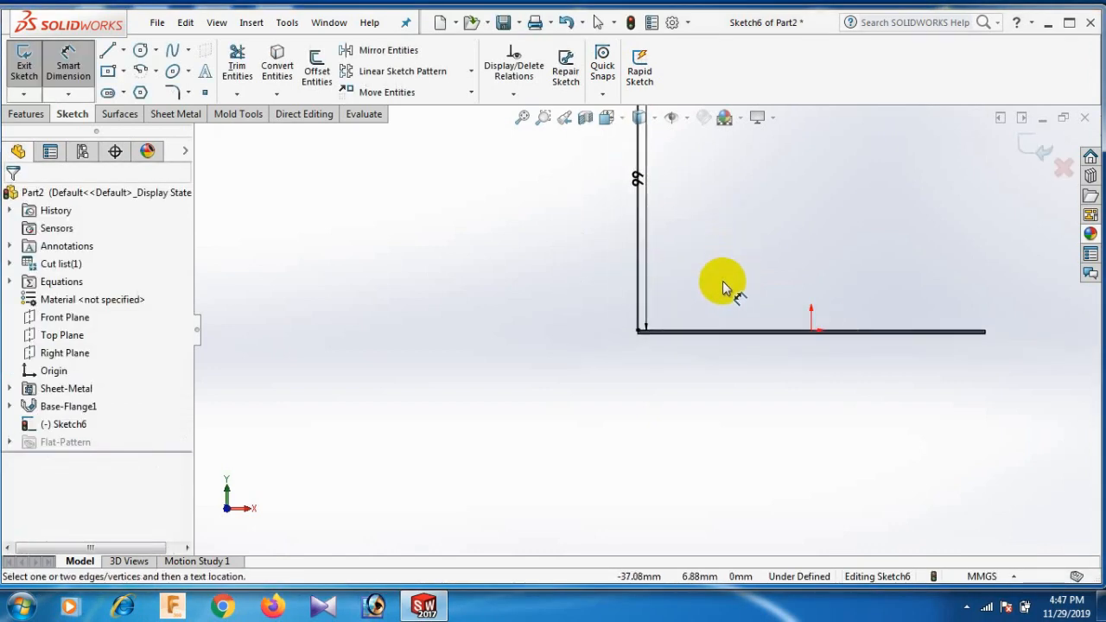
pyautogui.scroll(-5, 657, 201)
pyautogui.scroll(-4, 621, 184)
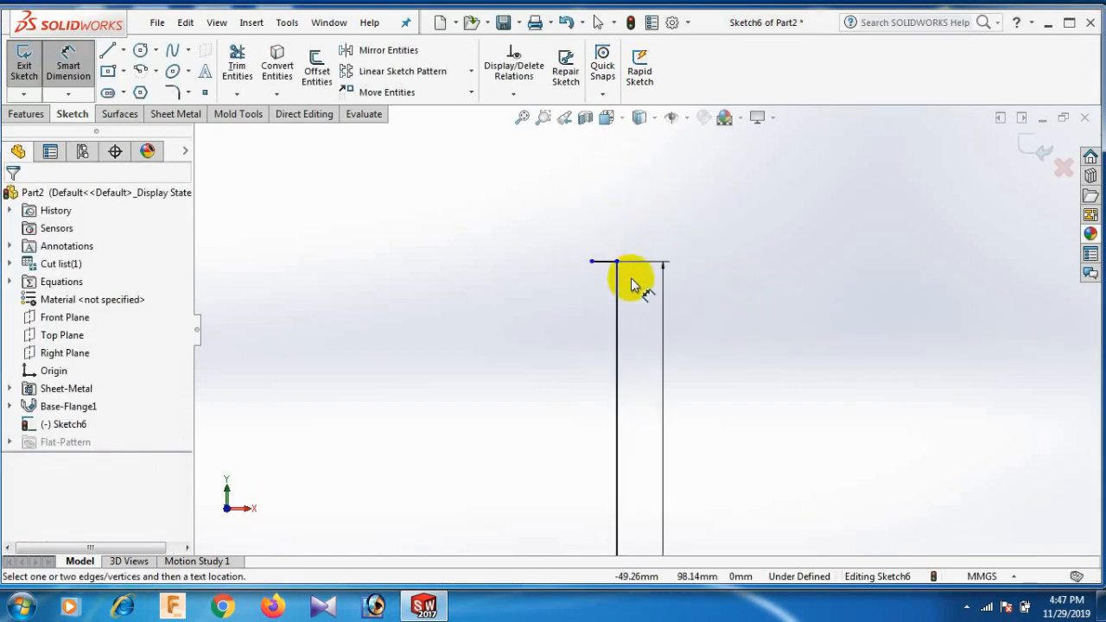
pyautogui.click(576, 250)
pyautogui.click(579, 291)
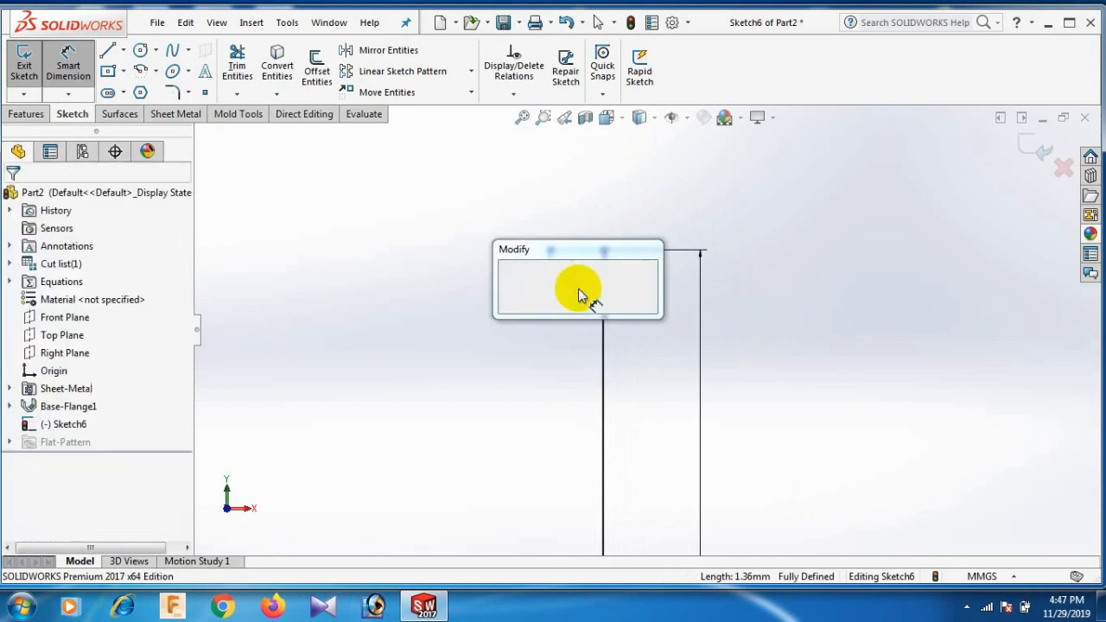
pyautogui.write('20')
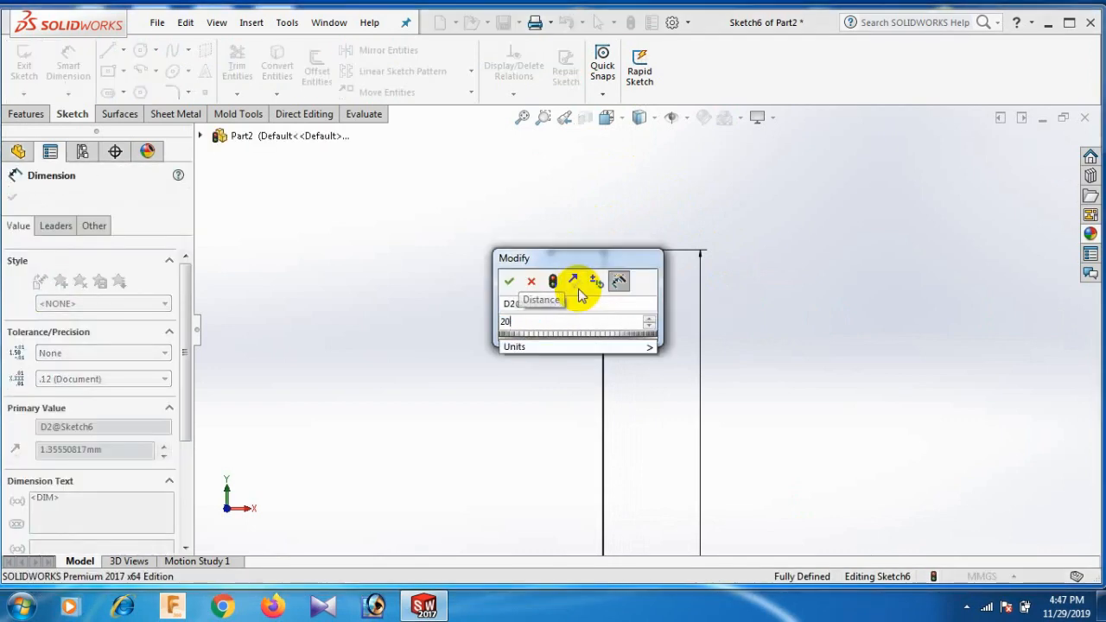
pyautogui.press('Return')
pyautogui.scroll(5, 588, 312)
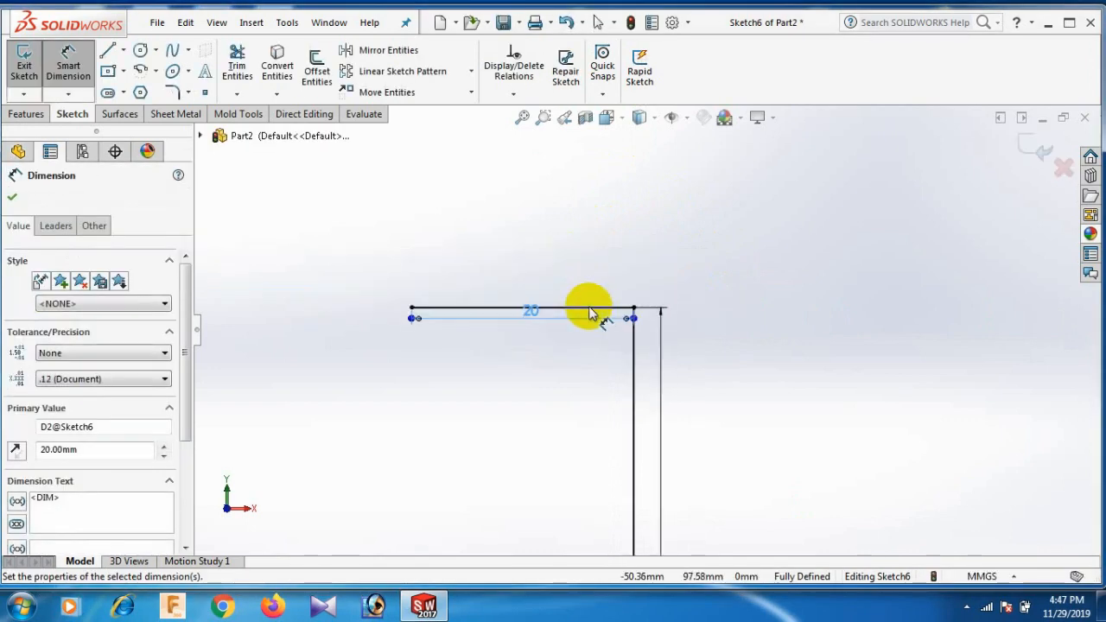
pyautogui.click(789, 306)
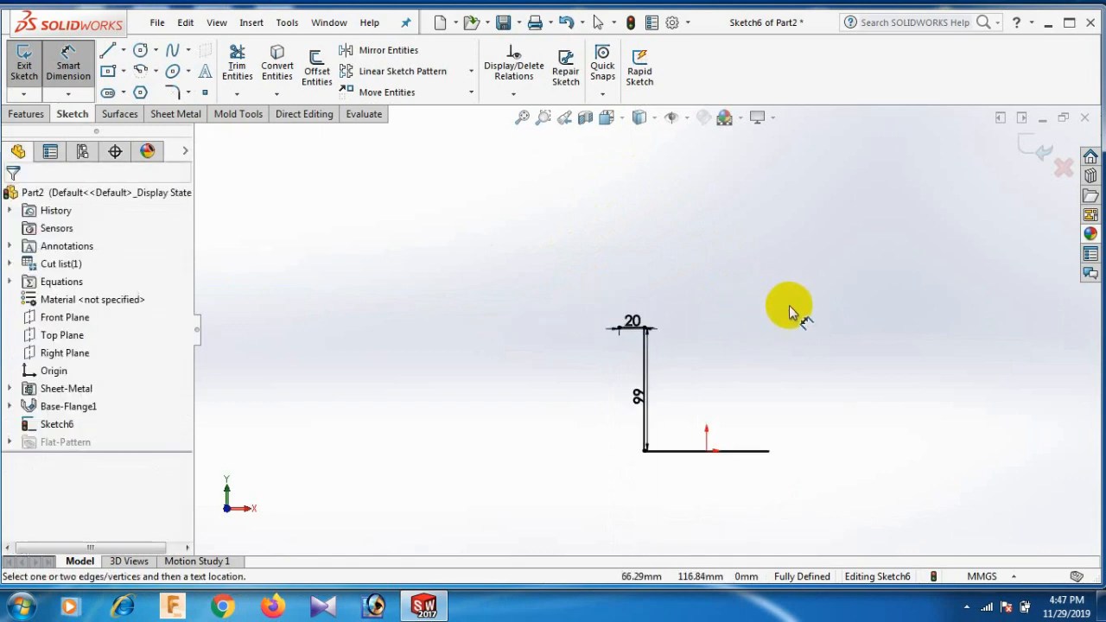
pyautogui.rightClick(790, 309)
pyautogui.click(830, 352)
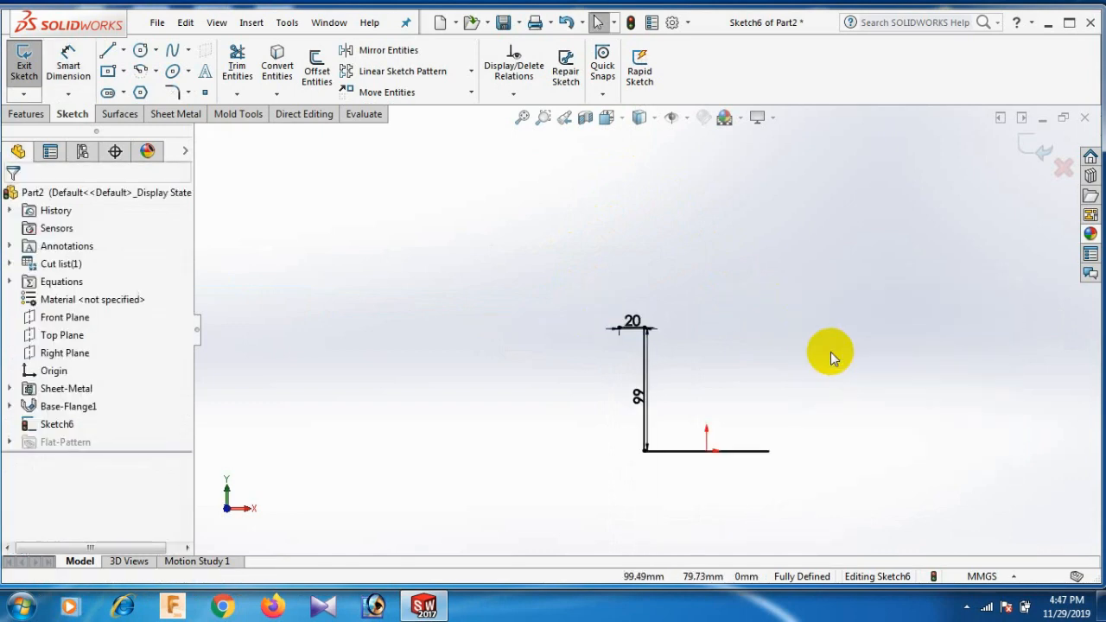
# Finish the profile sketch in trimetric view to generate the miter flange along the plate's left edge.
pyautogui.press('space')
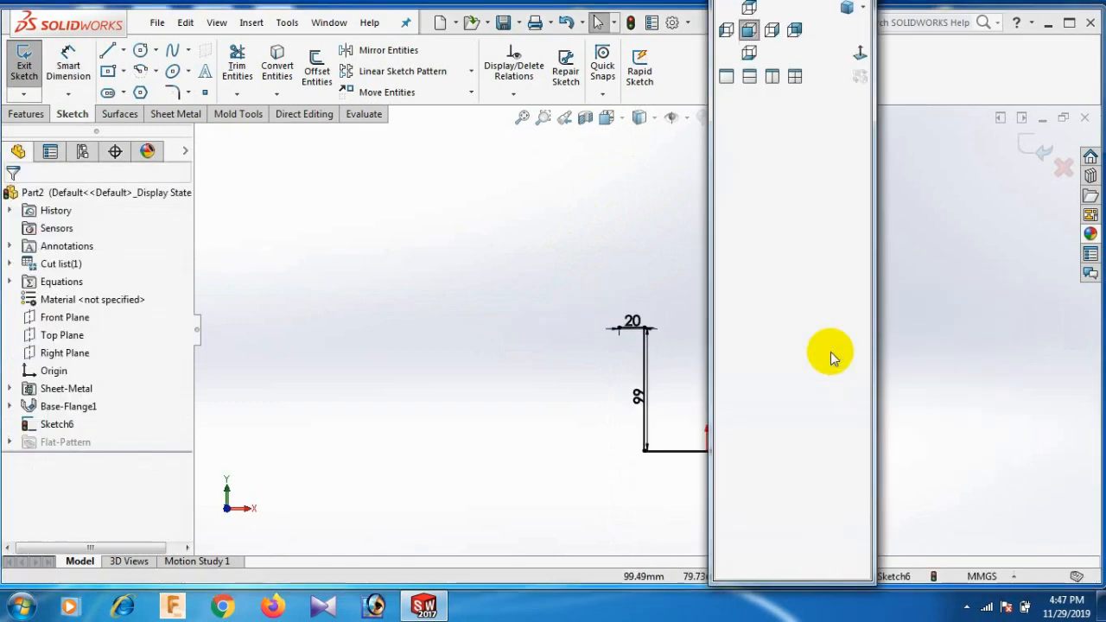
pyautogui.click(847, 8)
pyautogui.click(1042, 151)
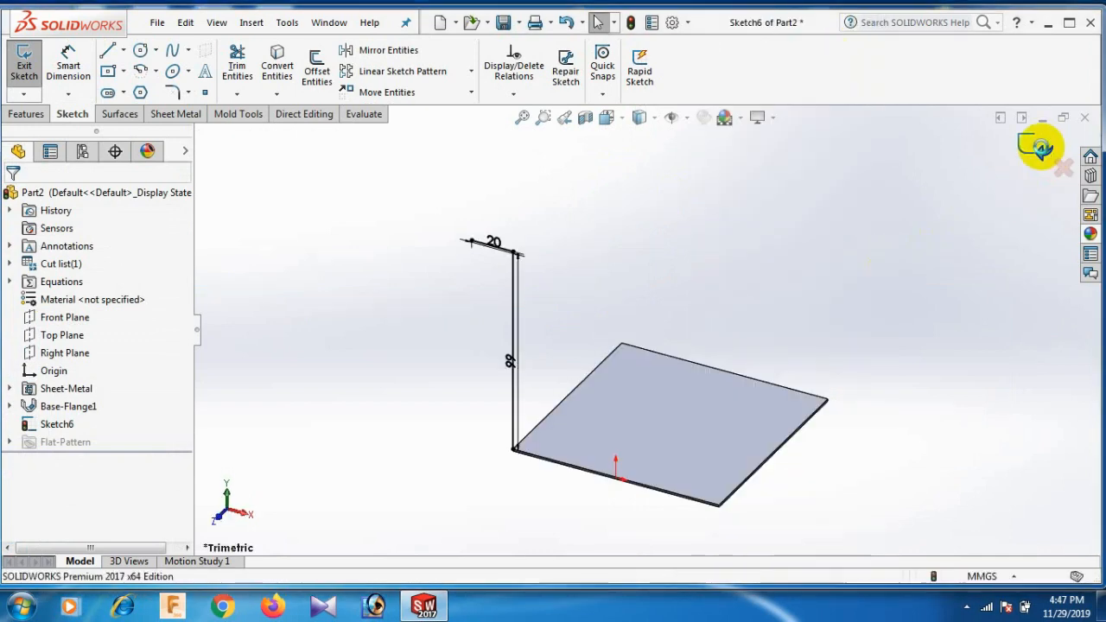
pyautogui.scroll(-2, 801, 370)
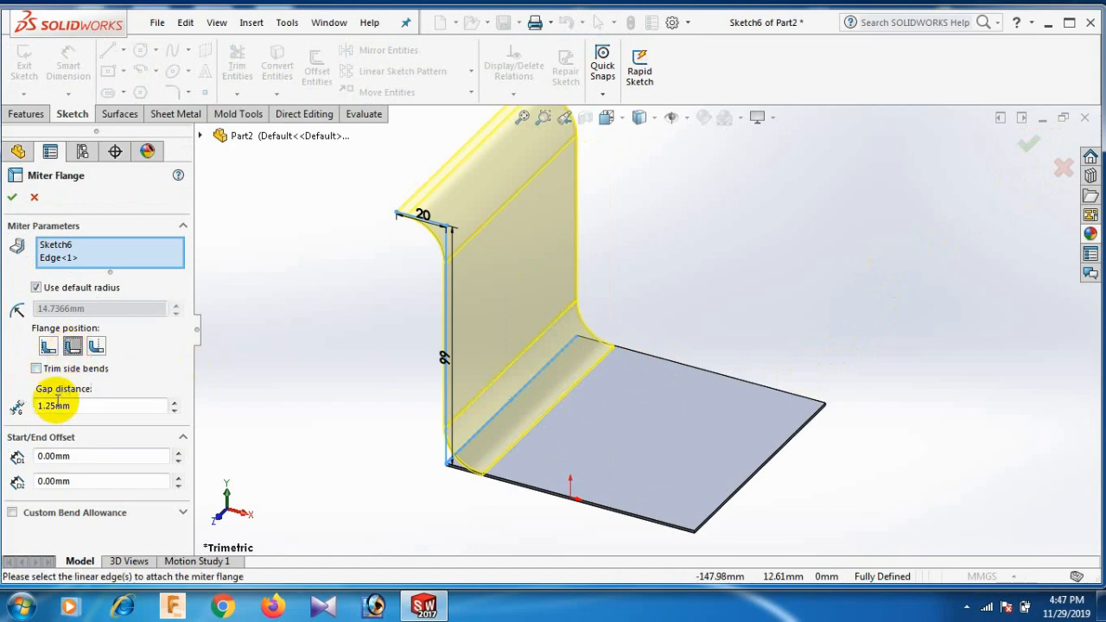
# Extend the miter flange to the plate's other three edges so it runs around all four sides.
pyautogui.moveTo(92, 406); pyautogui.dragTo(39, 406)
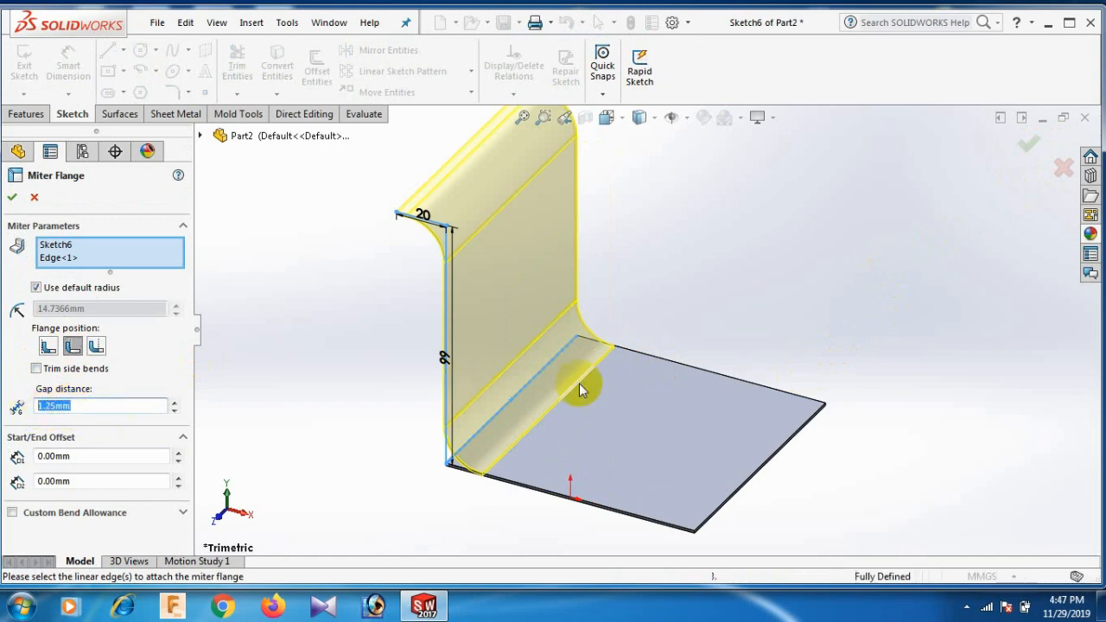
pyautogui.click(701, 373)
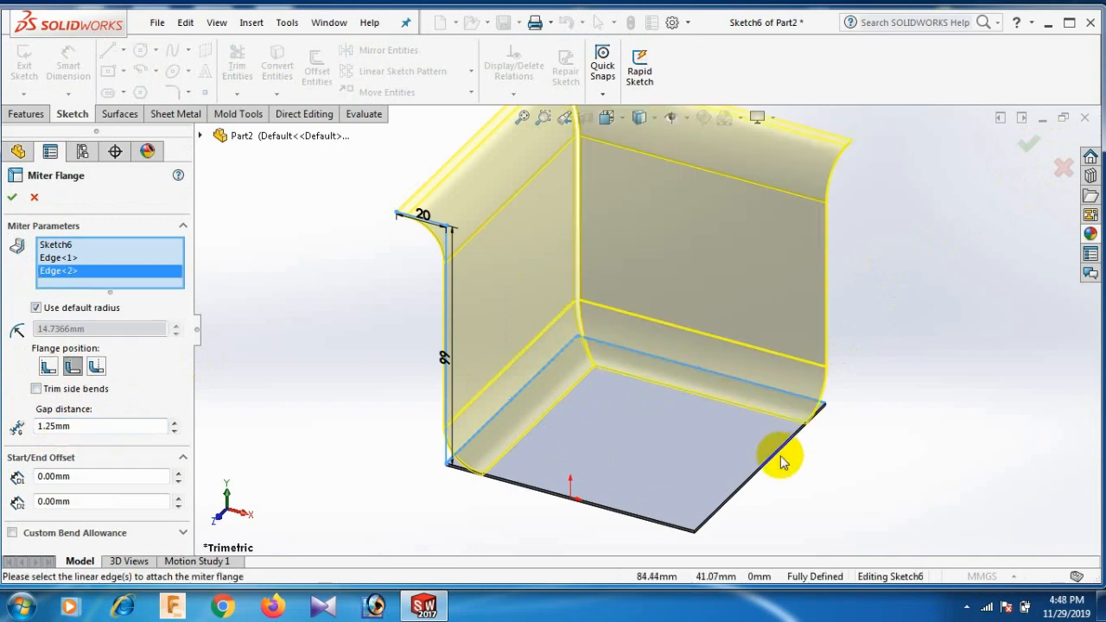
pyautogui.click(778, 461)
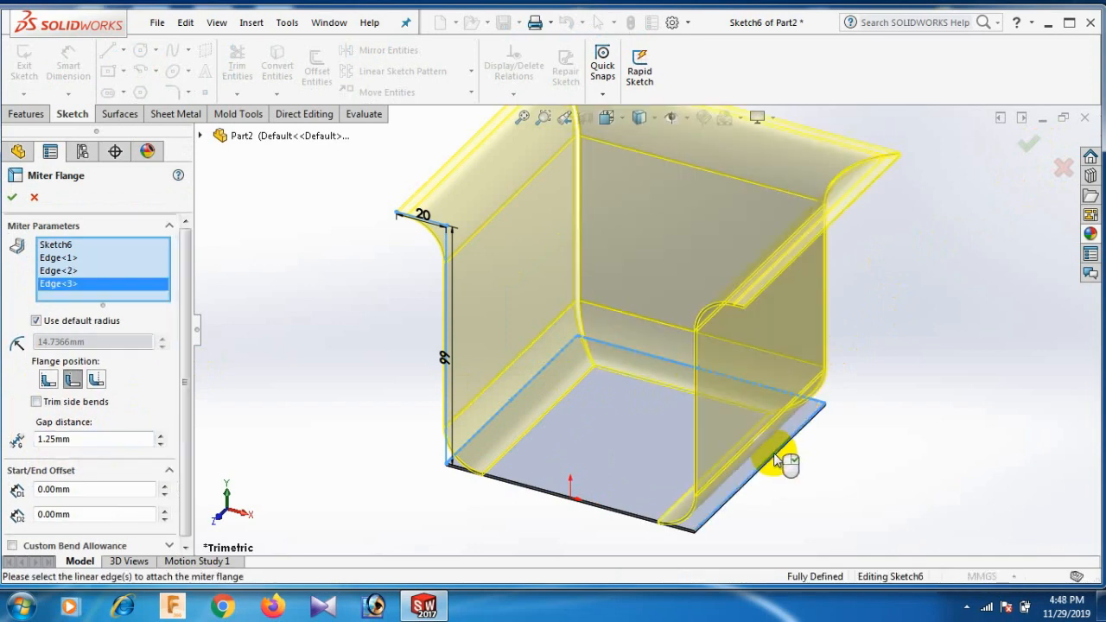
pyautogui.click(619, 512)
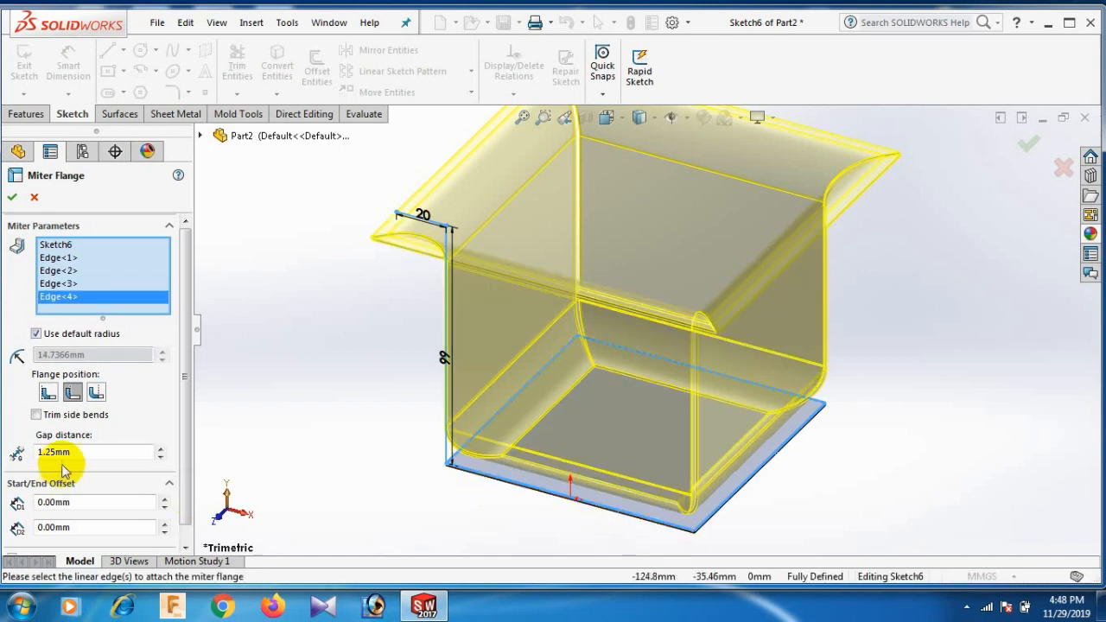
# Try a 20 mm start offset on the miter flange and return the offset to 0 mm.
pyautogui.click(165, 499)
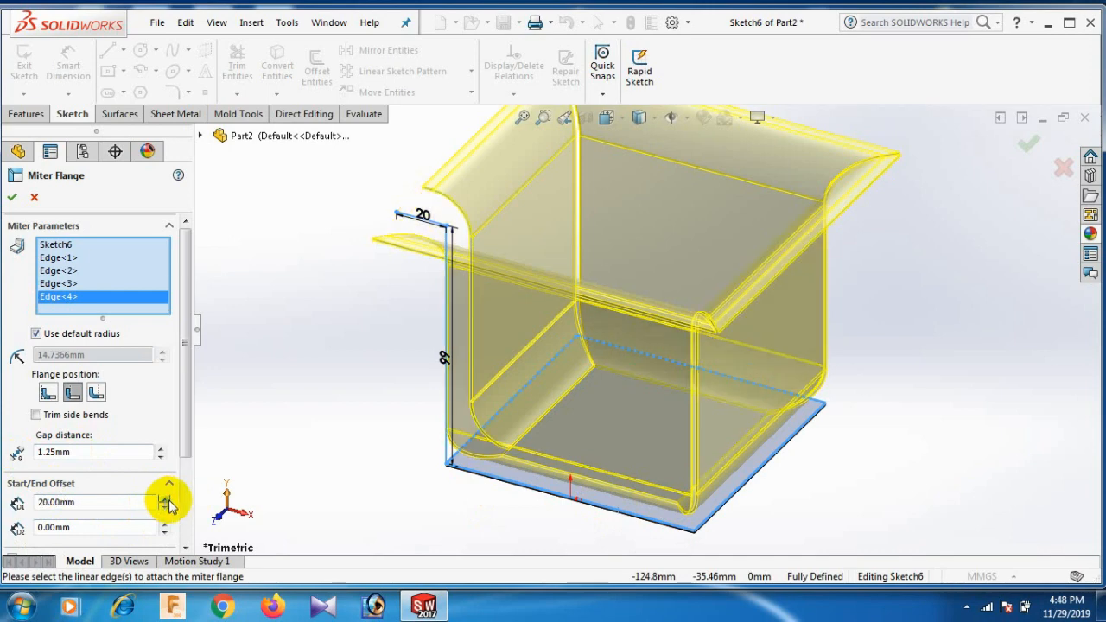
pyautogui.moveTo(371, 366); pyautogui.dragTo(543, 450, button='middle')
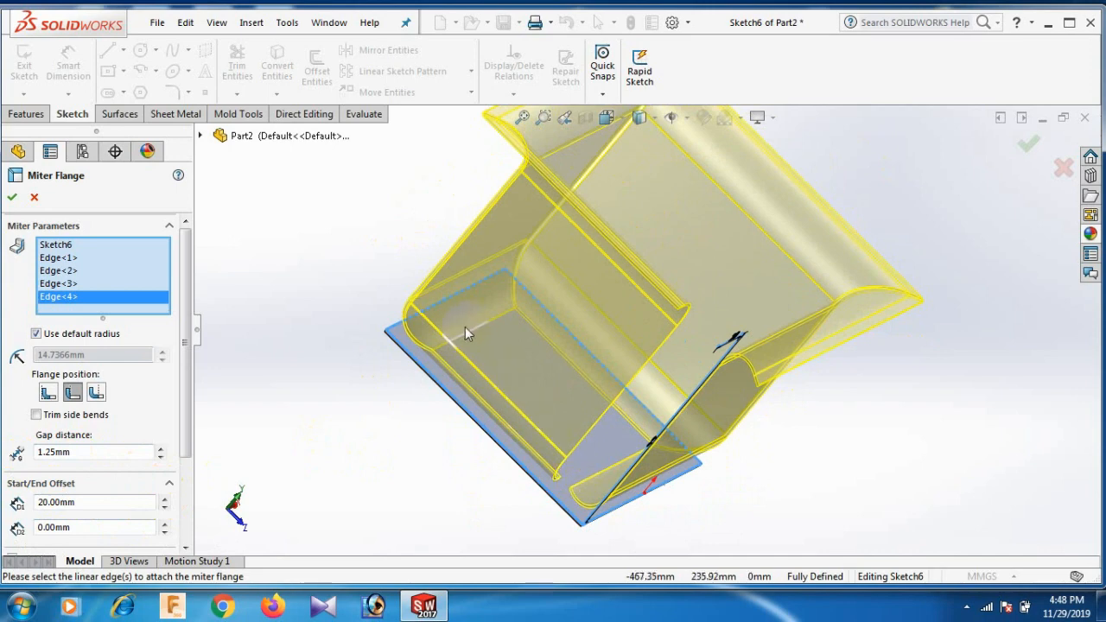
pyautogui.click(166, 509)
pyautogui.click(165, 508)
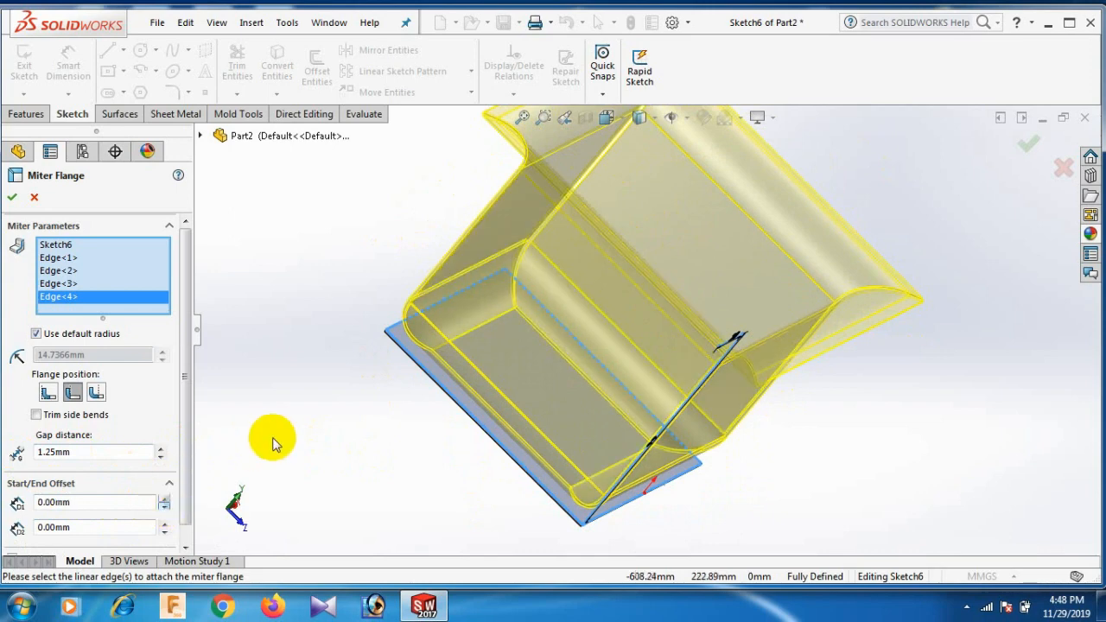
# Override the default bend radius with 15 mm and create the four-sided miter flange.
pyautogui.moveTo(356, 428); pyautogui.dragTo(271, 366, button='middle')
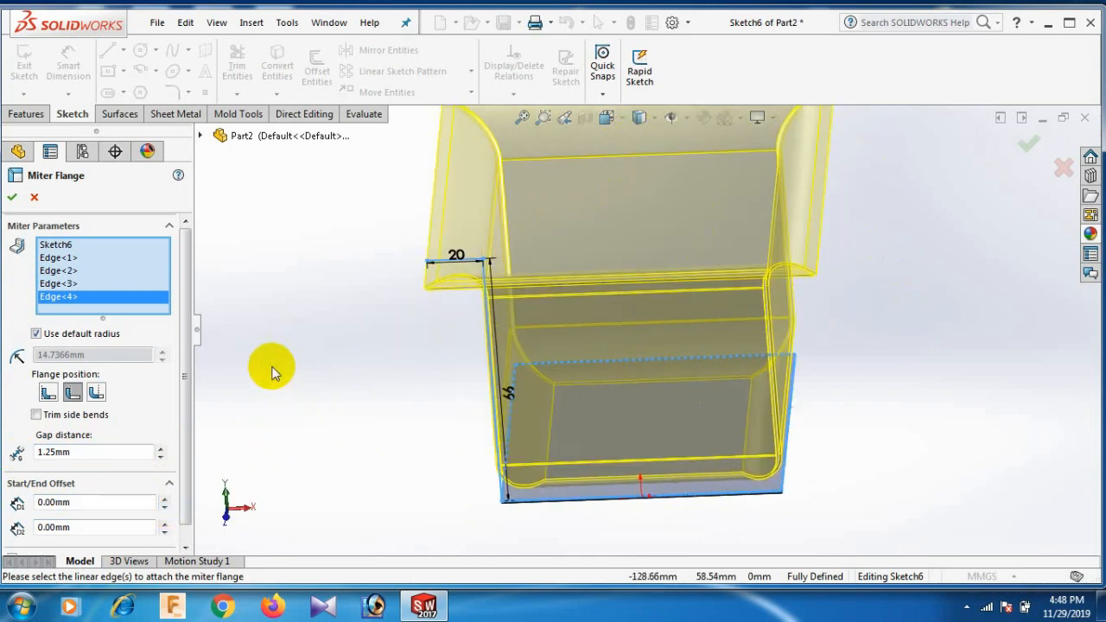
pyautogui.press('space')
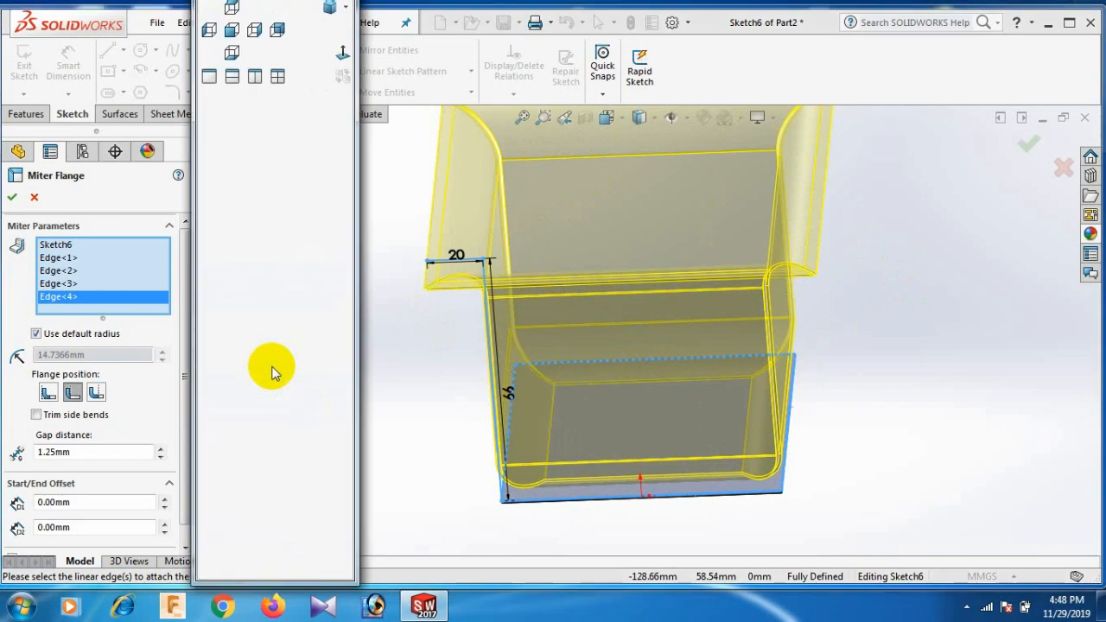
pyautogui.click(332, 8)
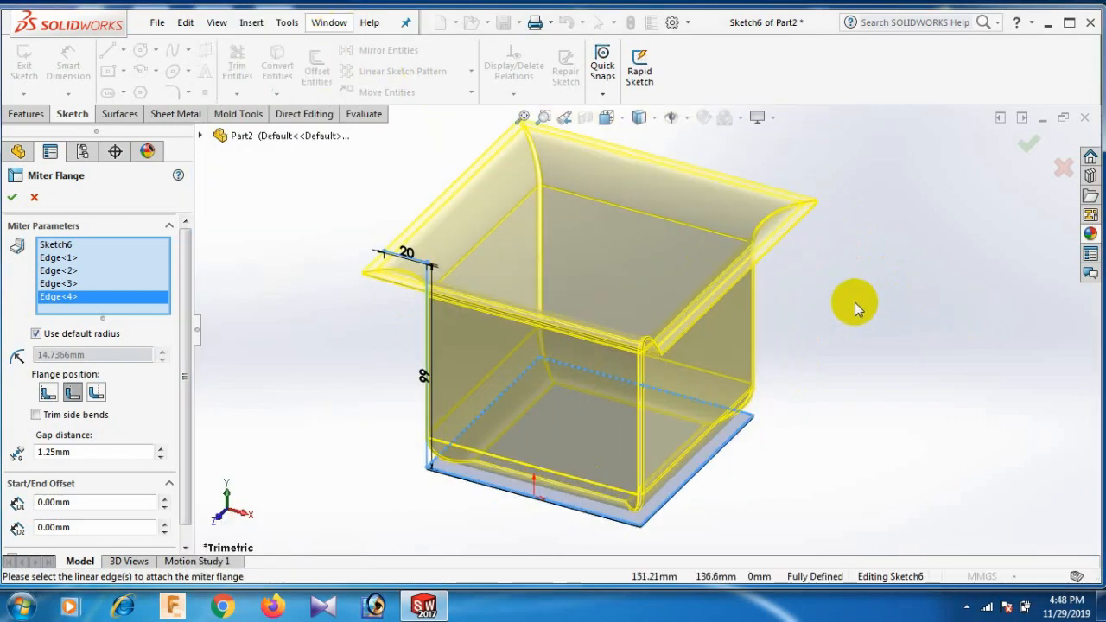
pyautogui.click(36, 334)
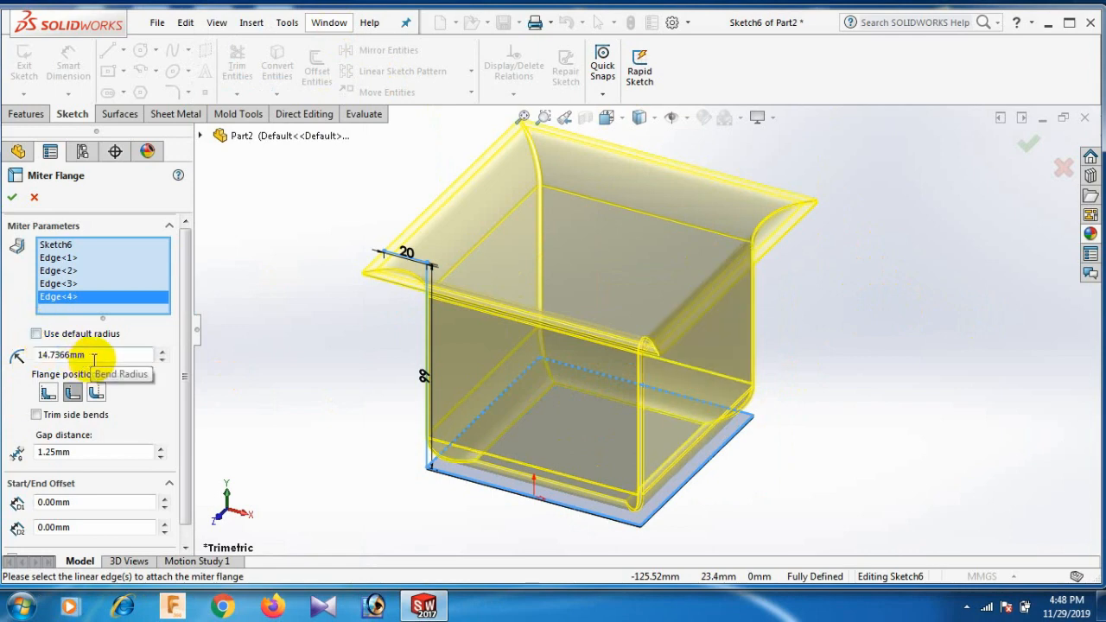
pyautogui.moveTo(98, 355); pyautogui.dragTo(18, 355)
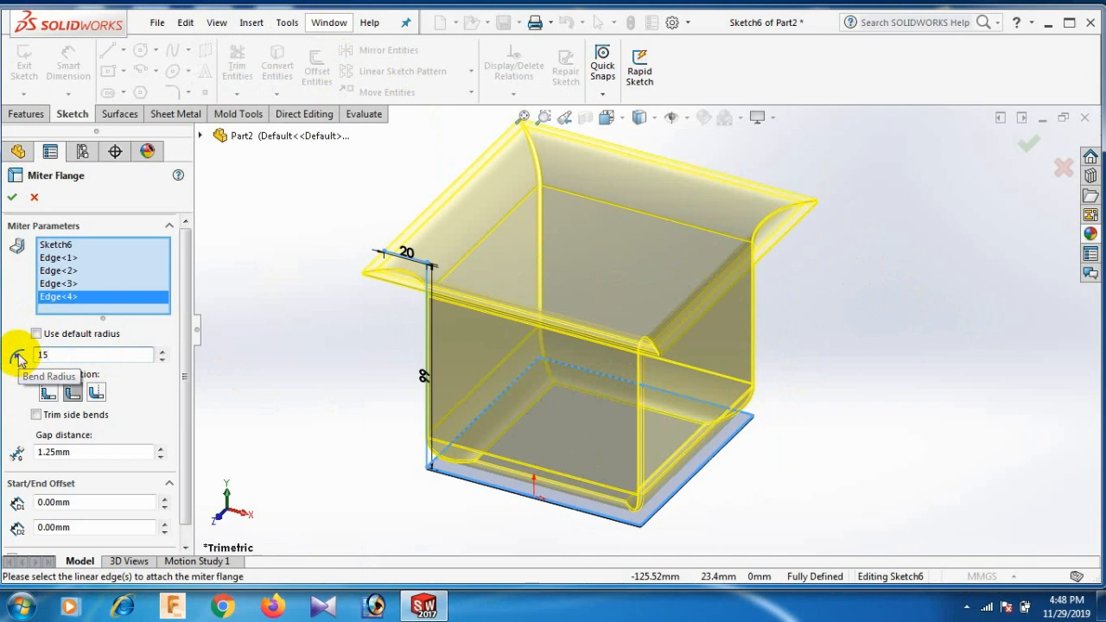
pyautogui.press('Return')
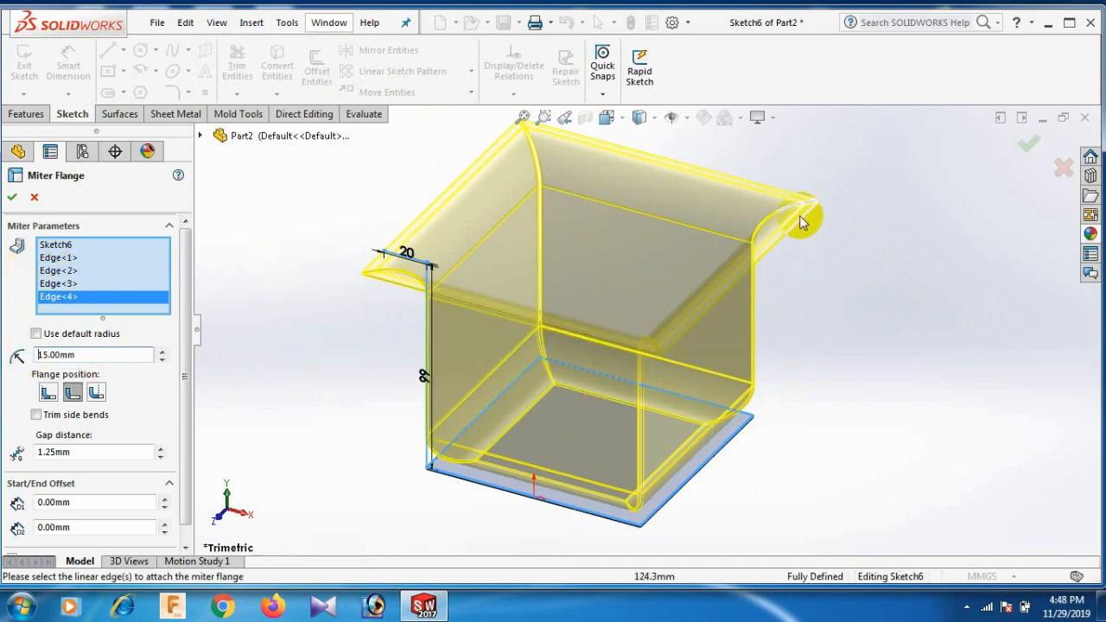
pyautogui.click(14, 198)
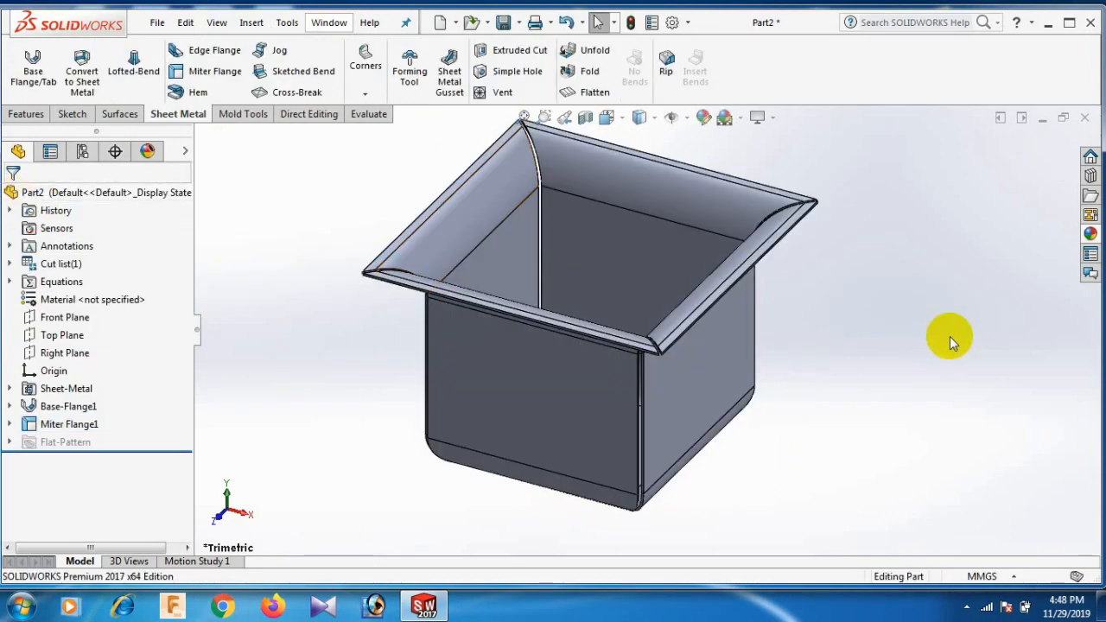
# Show the finished box in trimetric view, shaded without edge lines.
pyautogui.press('space')
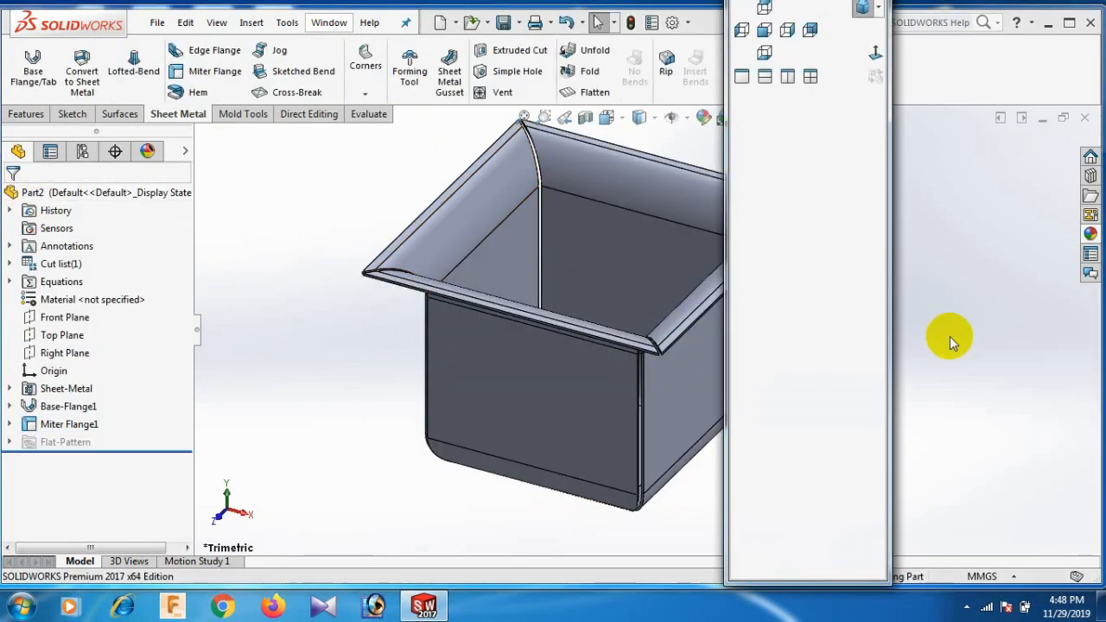
pyautogui.click(857, 9)
pyautogui.scroll(-1, 790, 212)
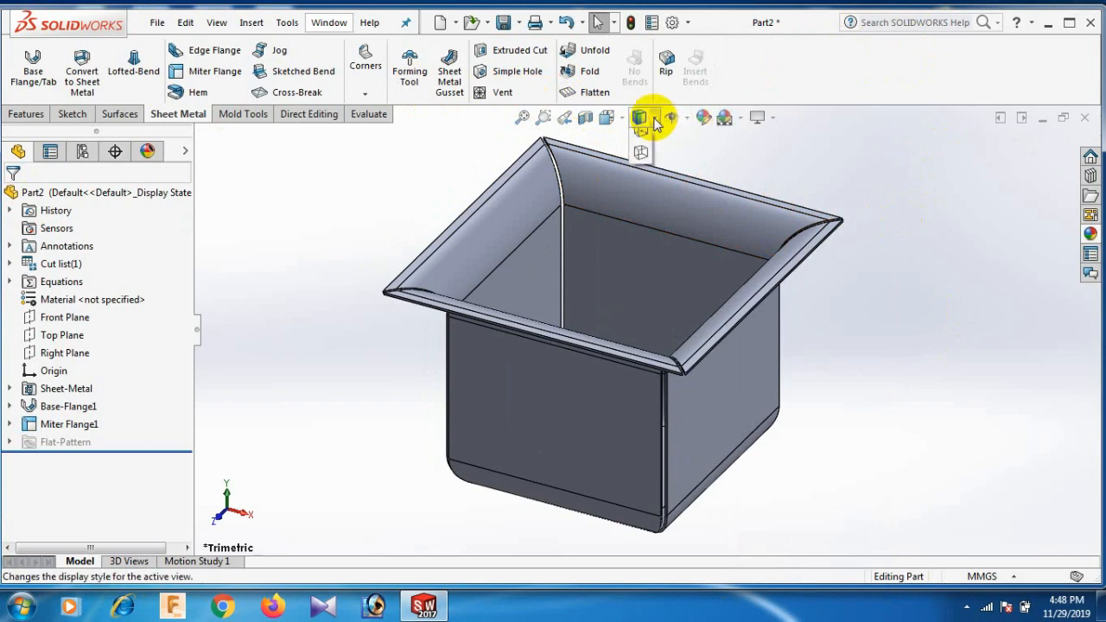
pyautogui.click(642, 157)
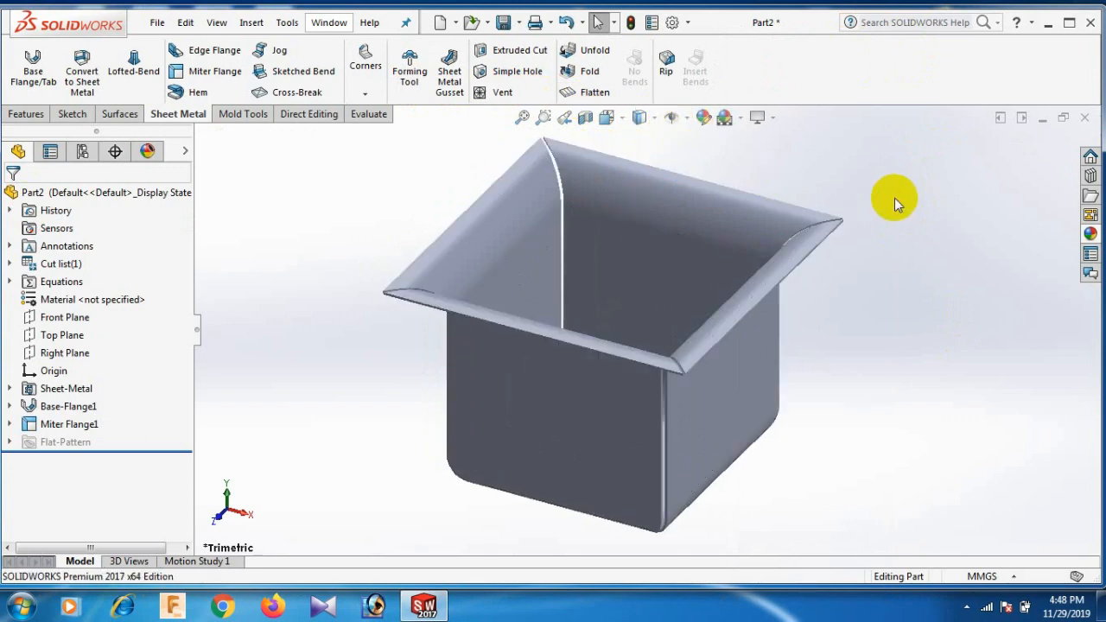
# Flatten the part to examine its flat pattern, and return it to the folded state in trimetric view.
pyautogui.click(608, 93)
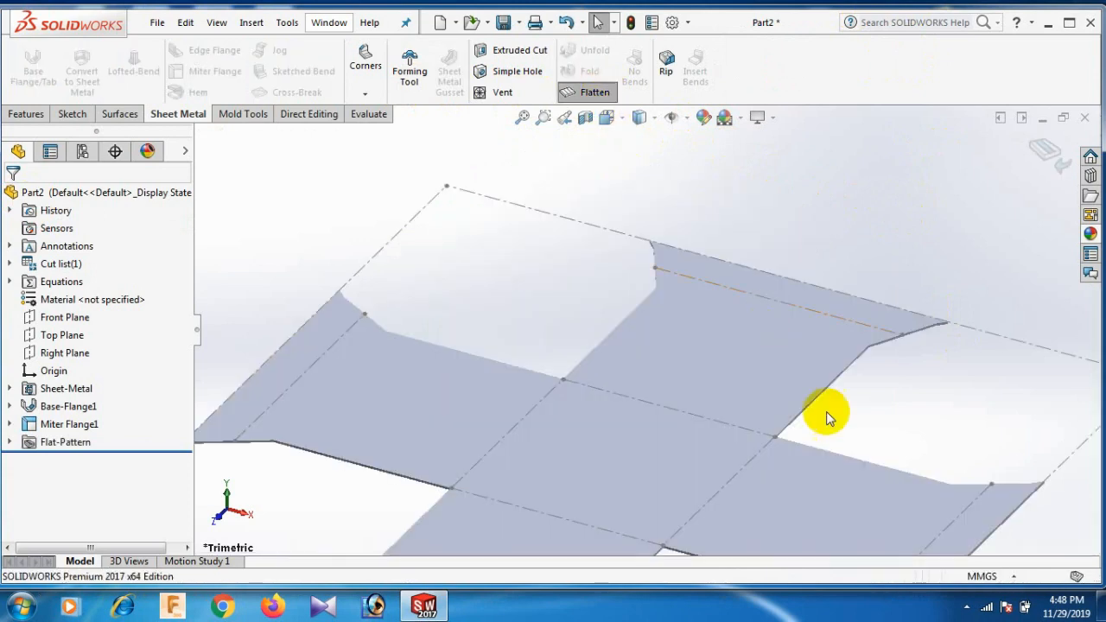
pyautogui.press('f')
pyautogui.moveTo(815, 432); pyautogui.dragTo(809, 498, button='middle')
pyautogui.click(597, 92)
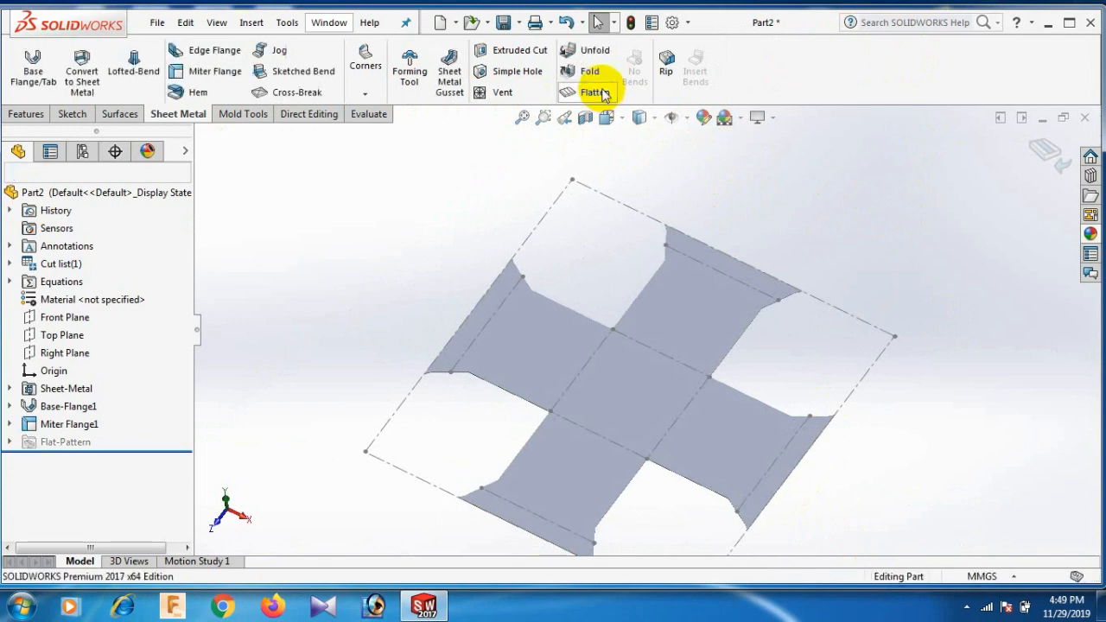
pyautogui.press('space')
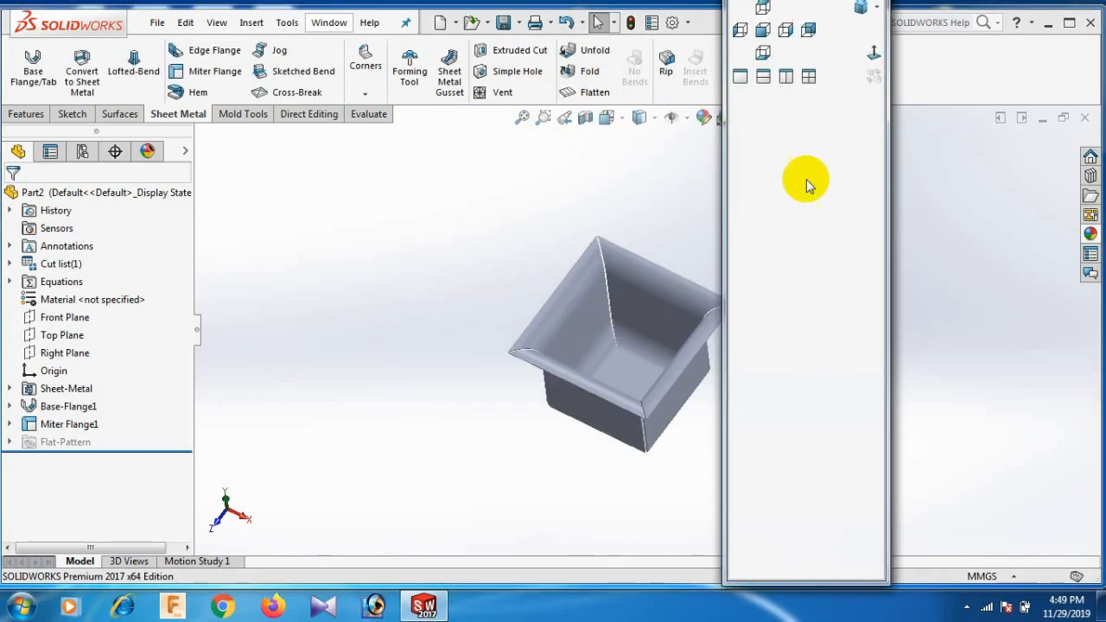
pyautogui.click(862, 9)
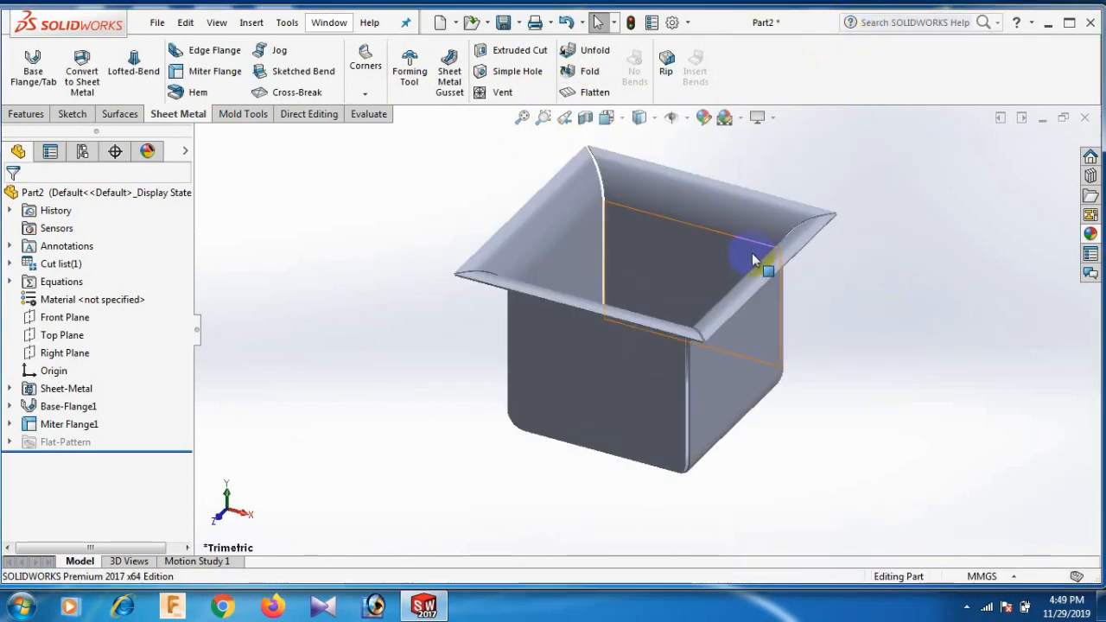
# Apply a light green standard color to the whole part.
pyautogui.scroll(-2, 765, 262)
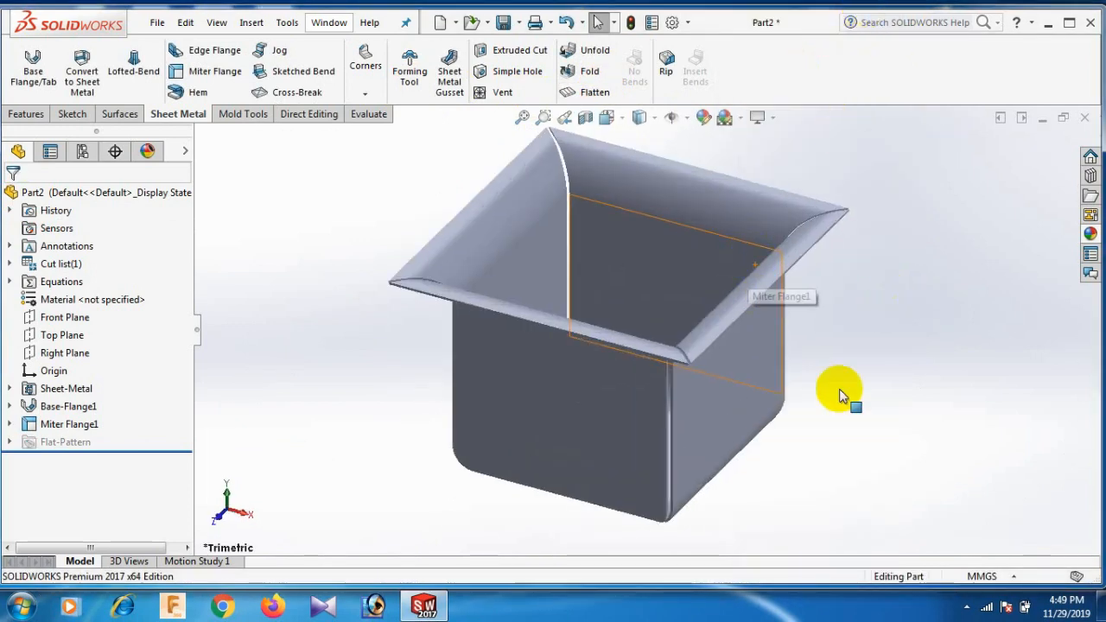
pyautogui.rightClick(744, 374)
pyautogui.click(895, 95)
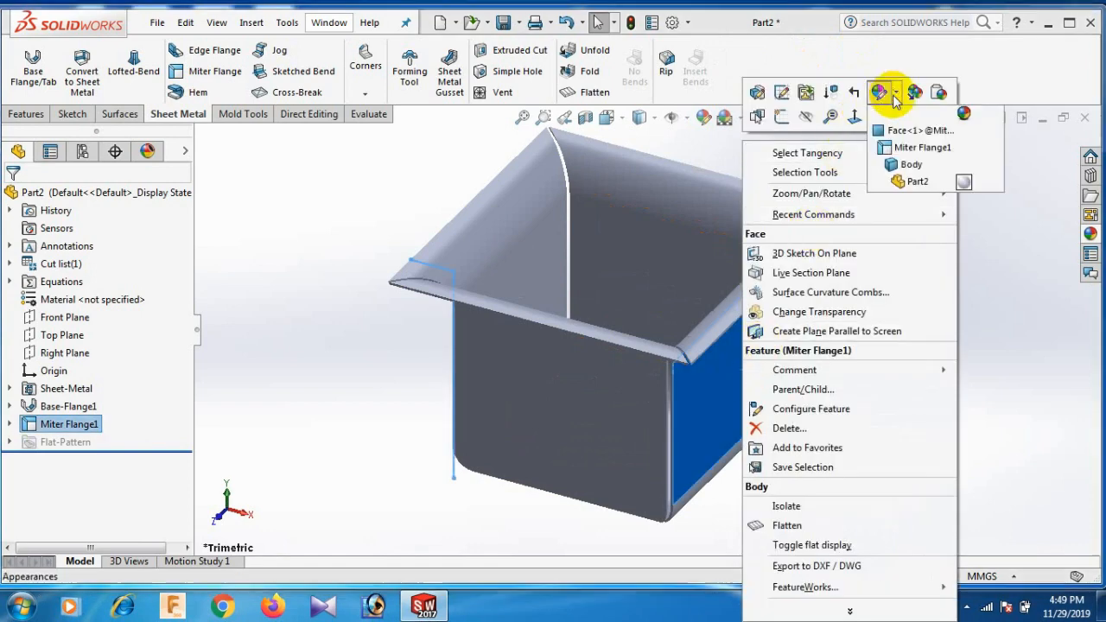
pyautogui.click(909, 181)
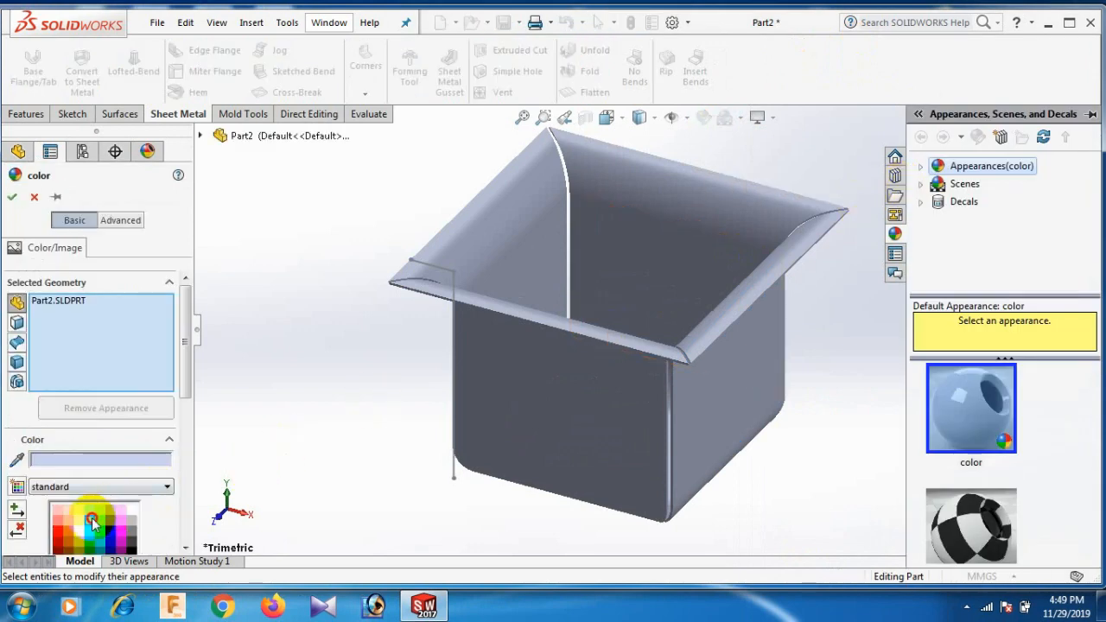
pyautogui.click(91, 518)
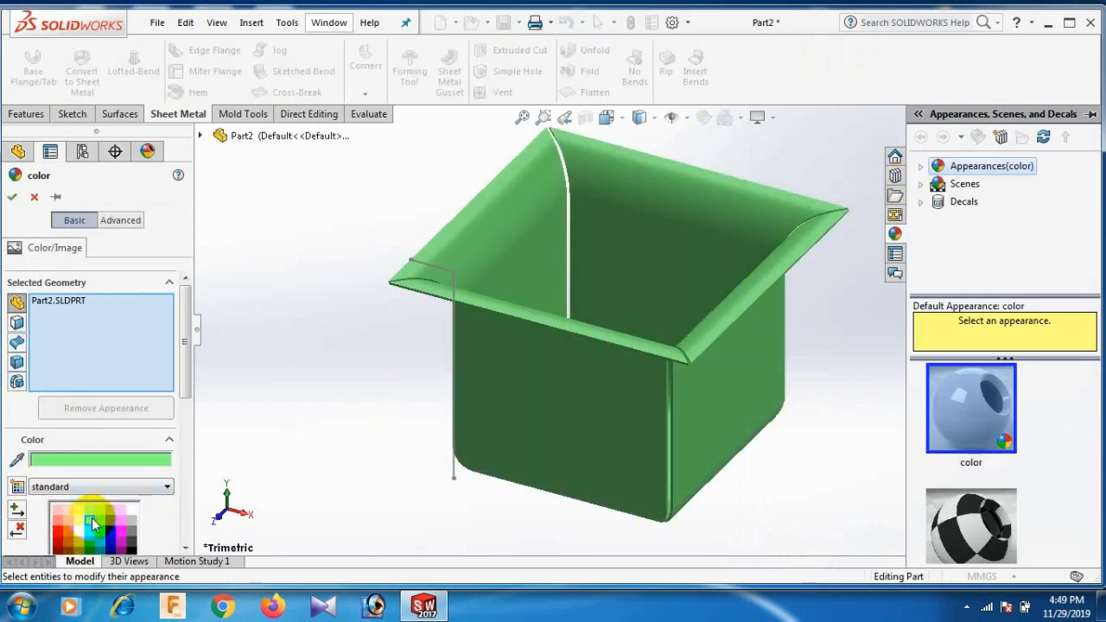
pyautogui.click(13, 198)
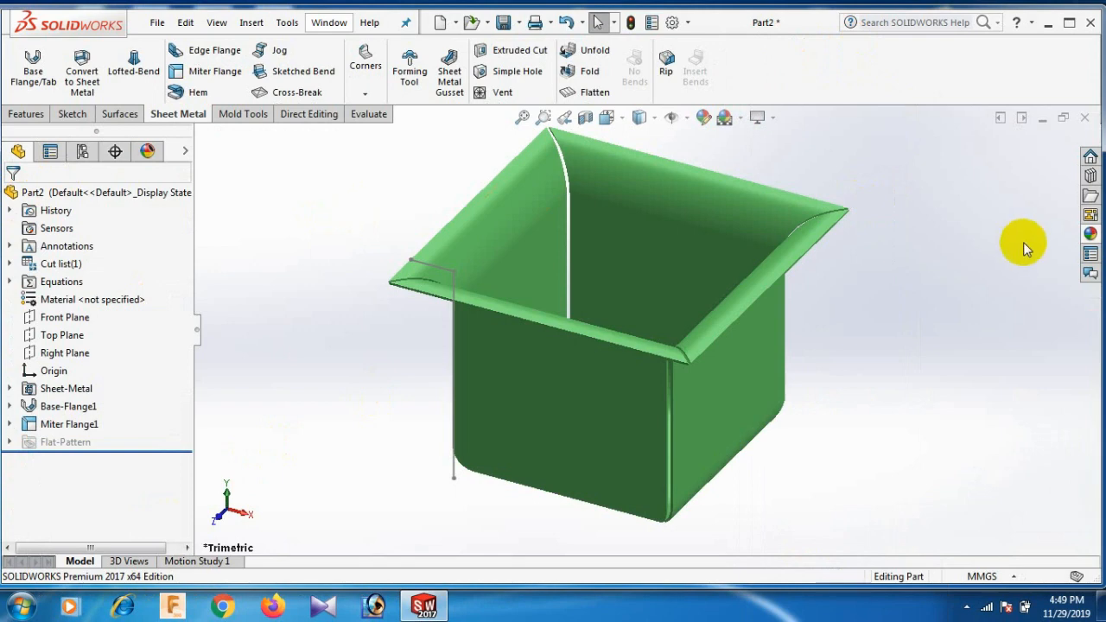
# Hide the miter flange's profile sketch, Sketch6, that still shows at the box's corner.
pyautogui.click(913, 8)
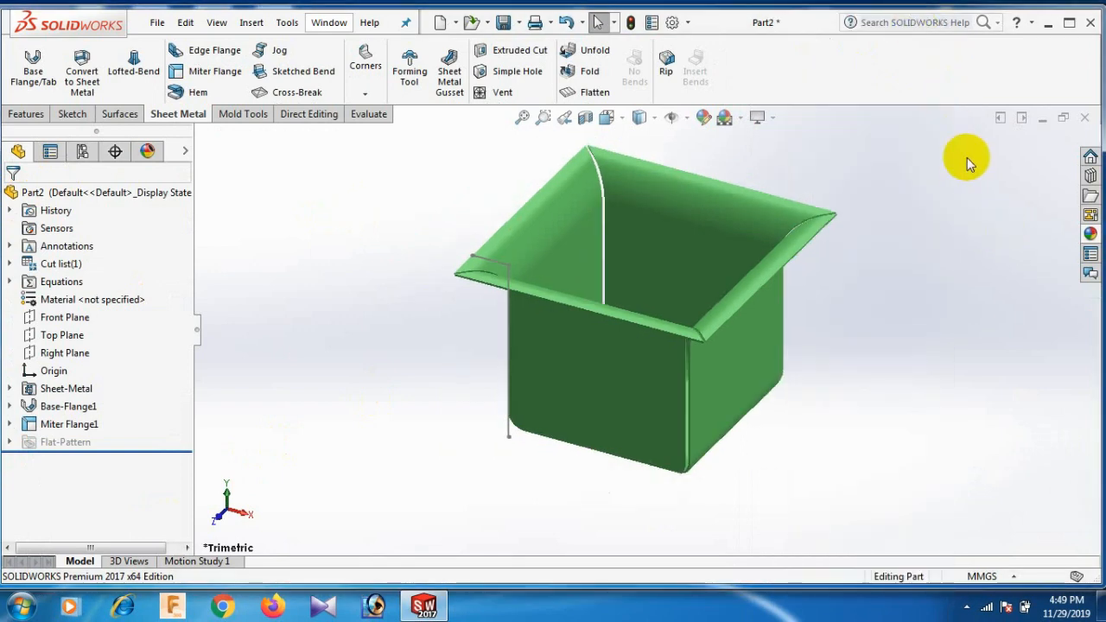
pyautogui.click(509, 432)
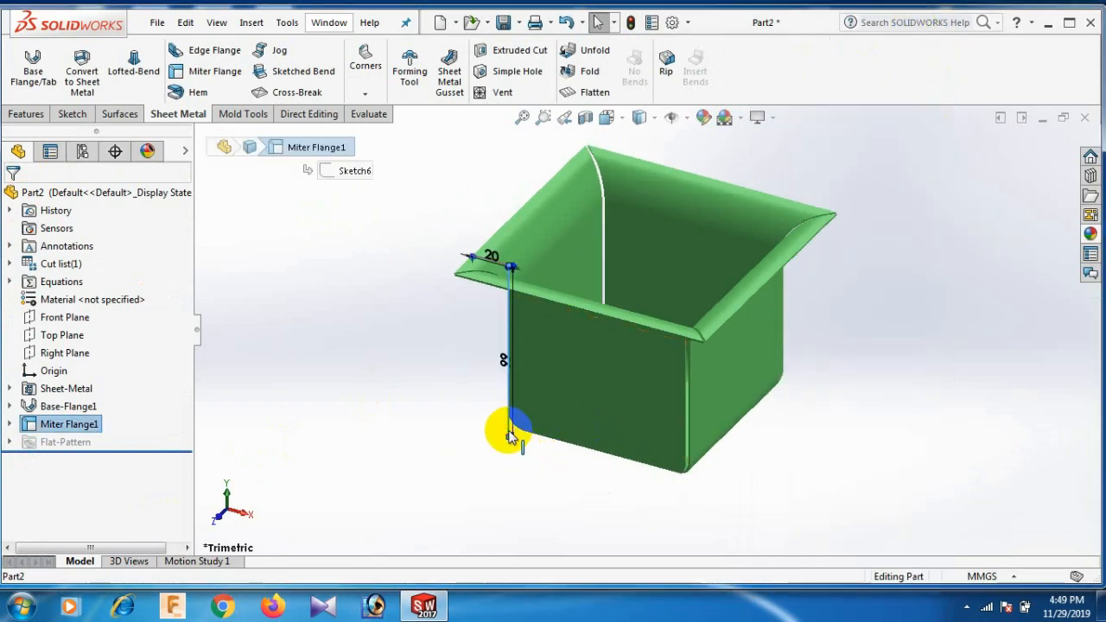
pyautogui.click(441, 354)
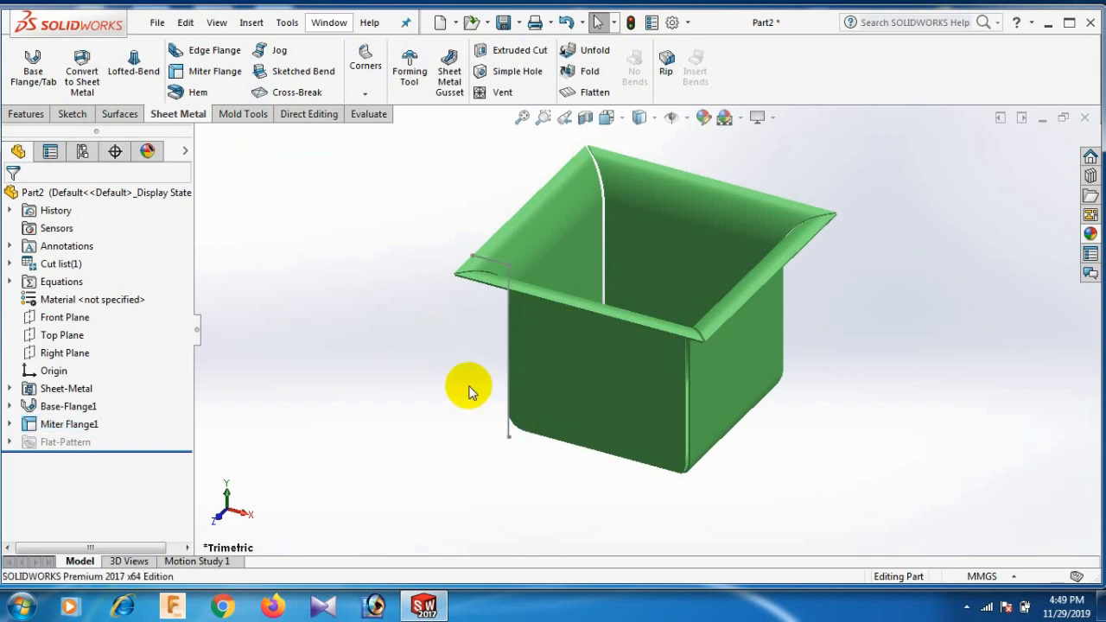
pyautogui.rightClick(508, 432)
pyautogui.rightClick(506, 433)
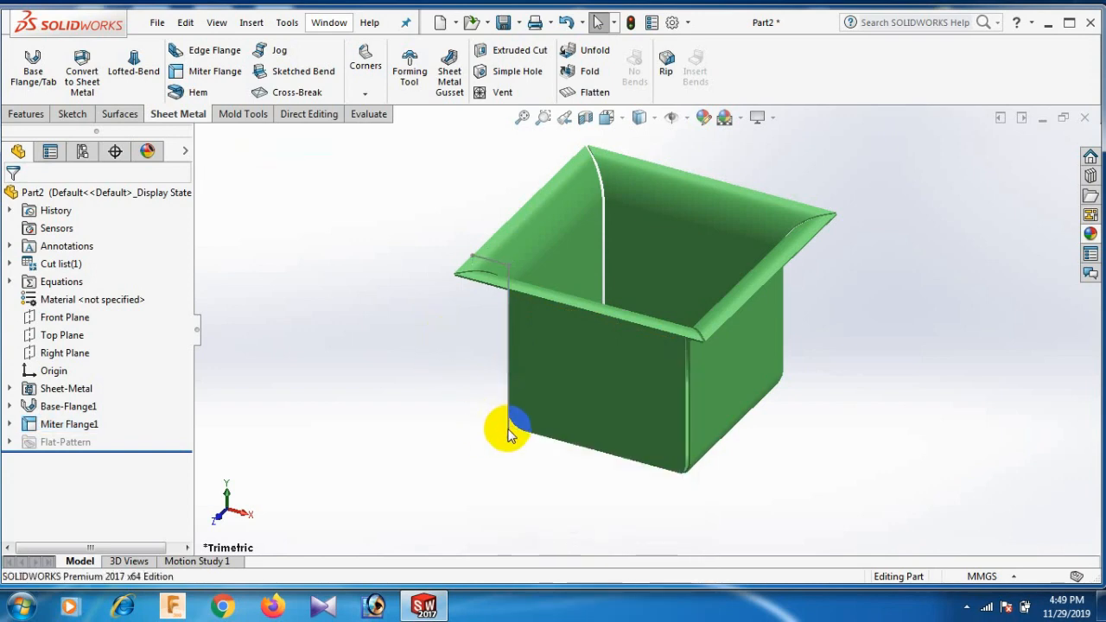
pyautogui.click(10, 424)
pyautogui.click(75, 391)
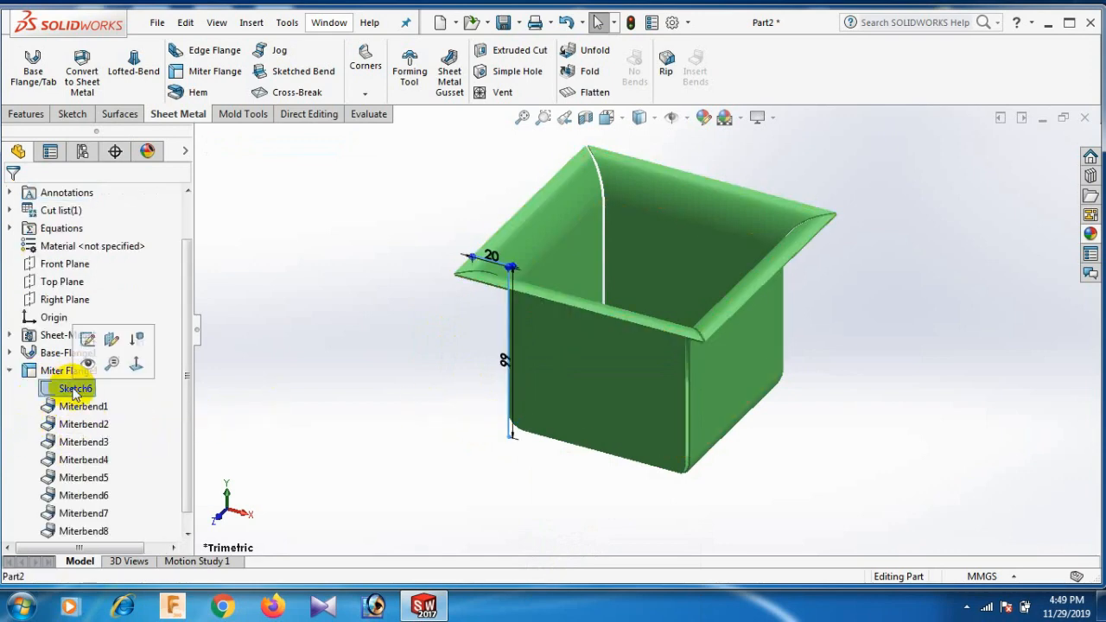
pyautogui.click(87, 363)
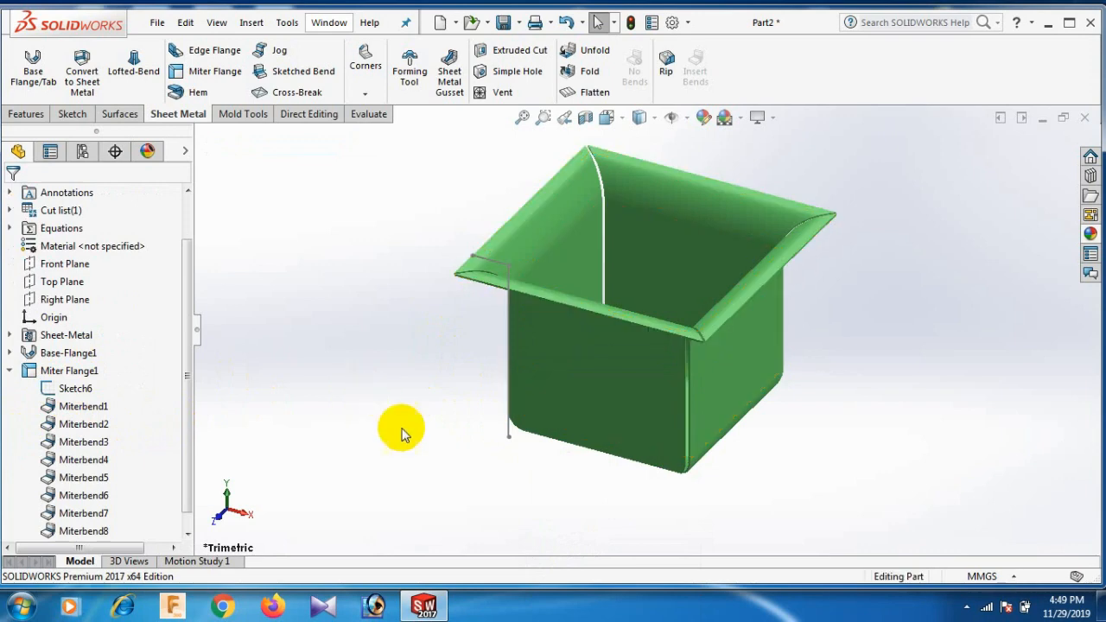
pyautogui.click(510, 436)
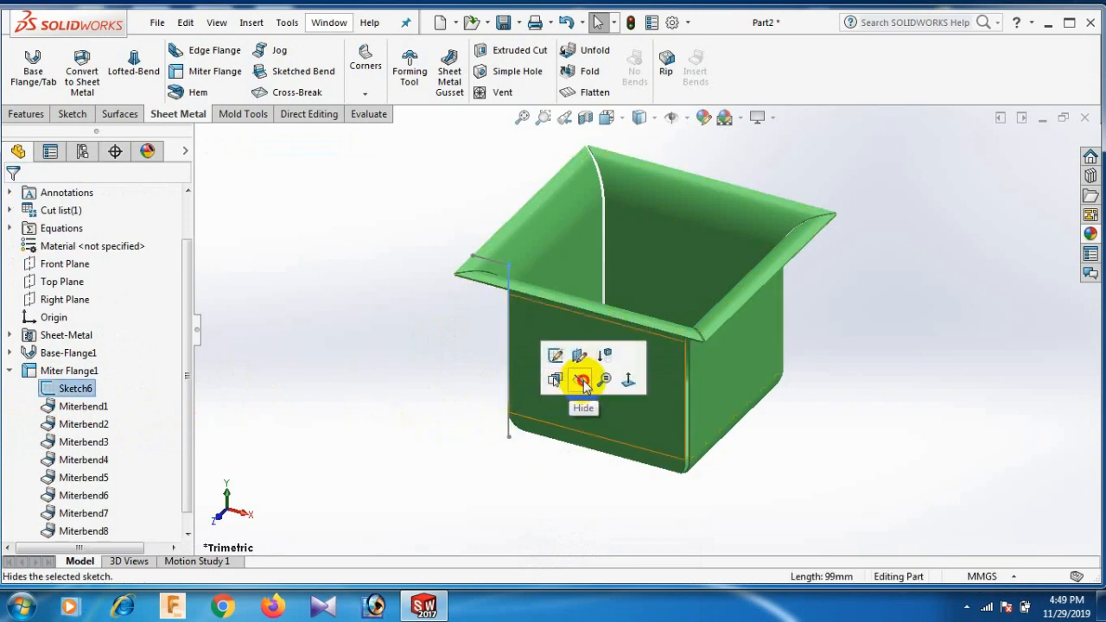
pyautogui.click(583, 385)
pyautogui.press('space')
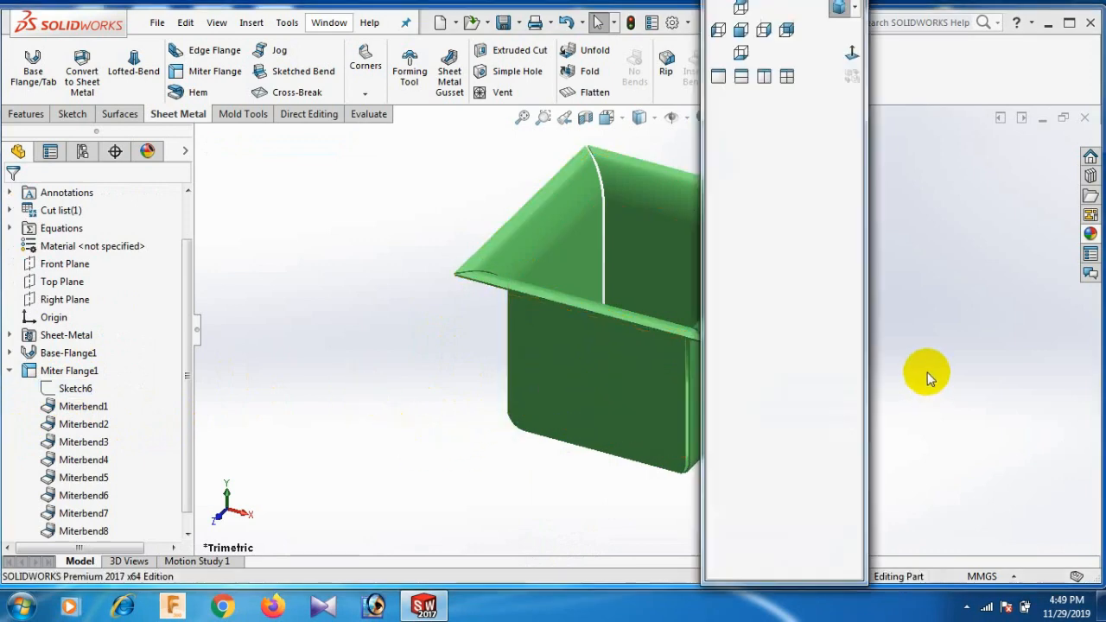
pyautogui.click(839, 10)
pyautogui.scroll(-2, 690, 216)
pyautogui.scroll(2, 690, 216)
pyautogui.scroll(-1, 645, 293)
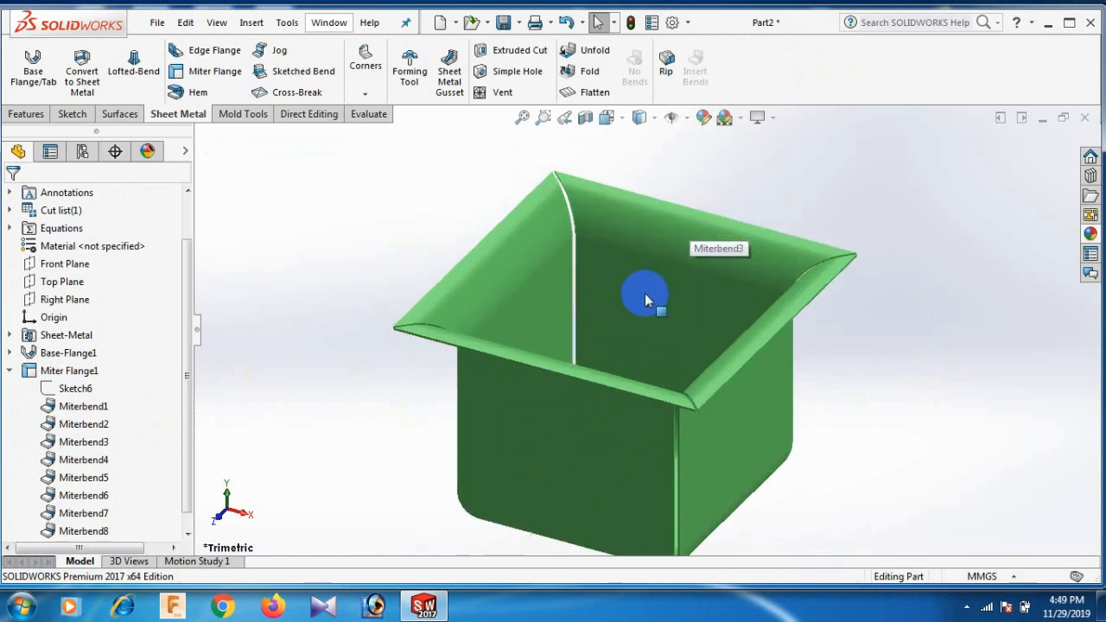
pyautogui.scroll(1, 645, 293)
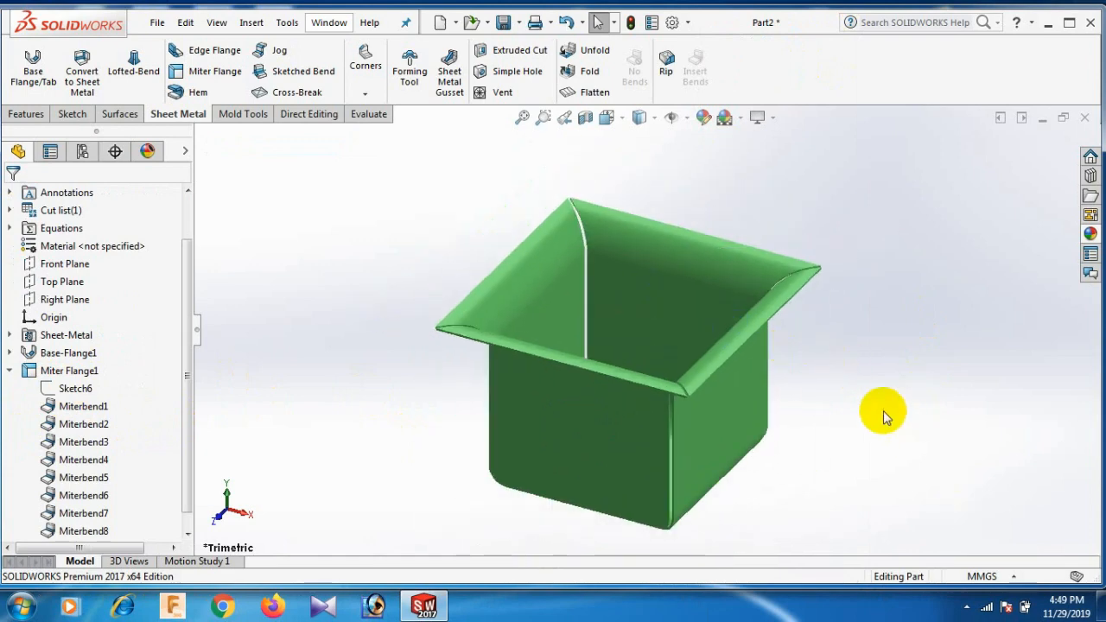